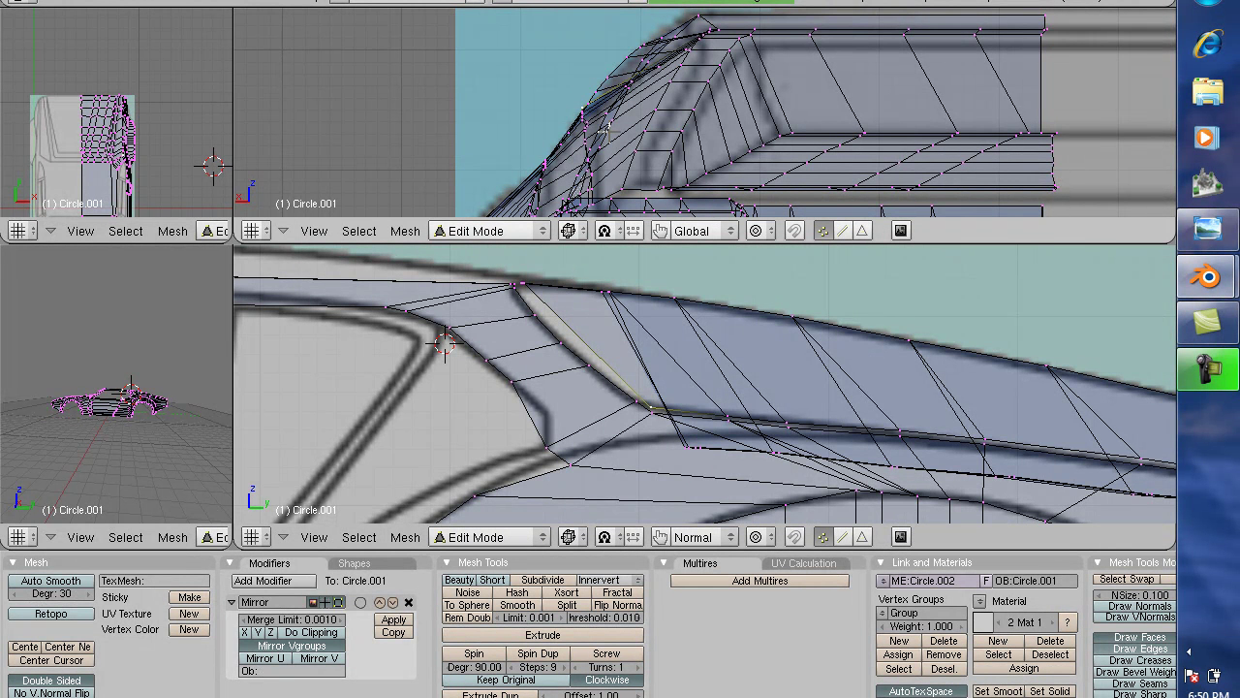
Step: Shift the selected rear roof-edge vertices slightly along global X twice to even the roofline
key(g)
key(x)
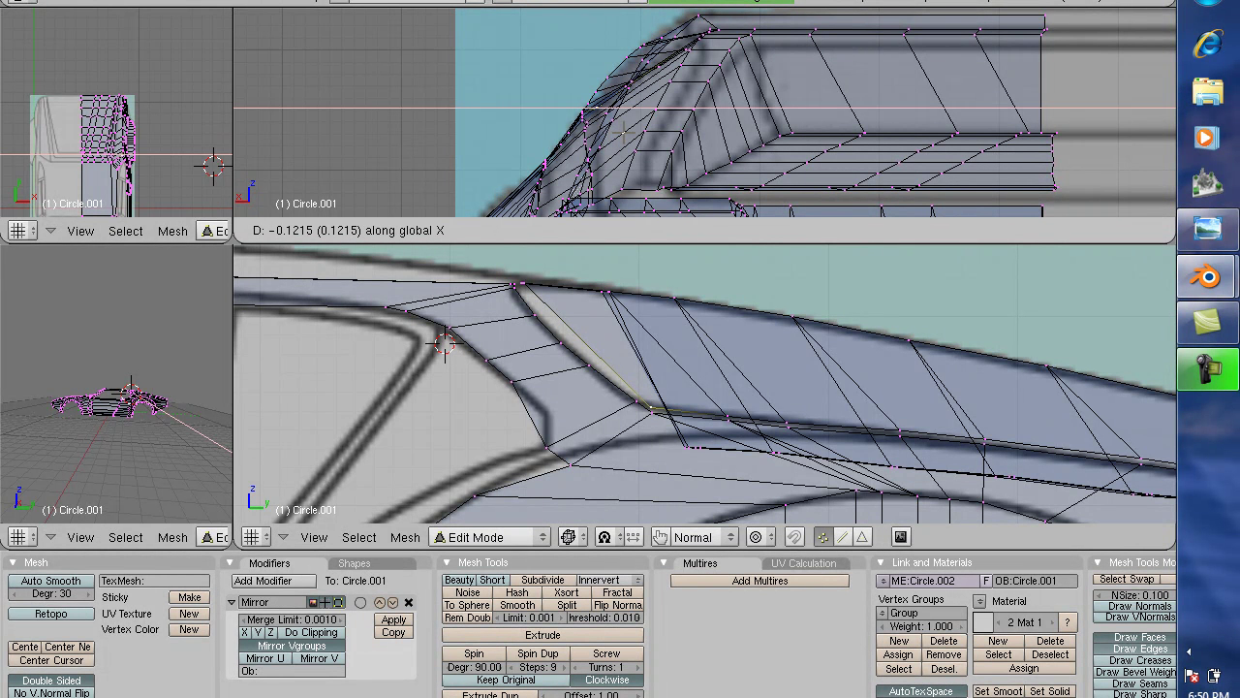
click(623, 132)
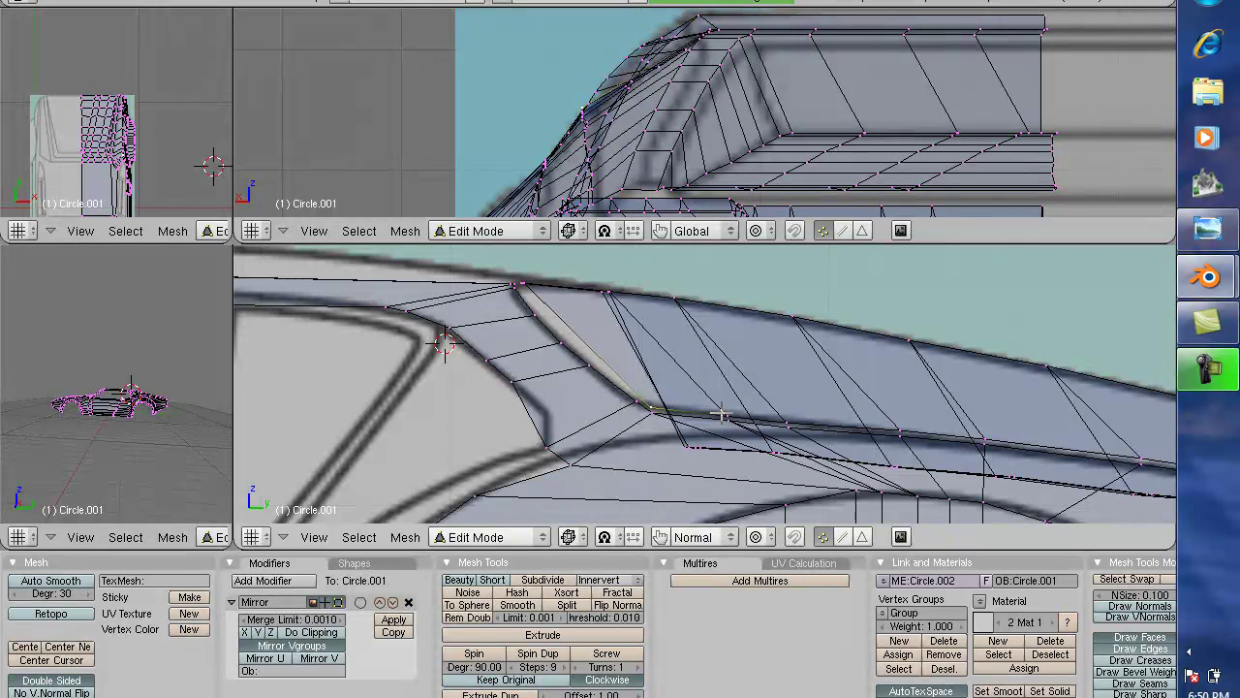
key(g)
key(x)
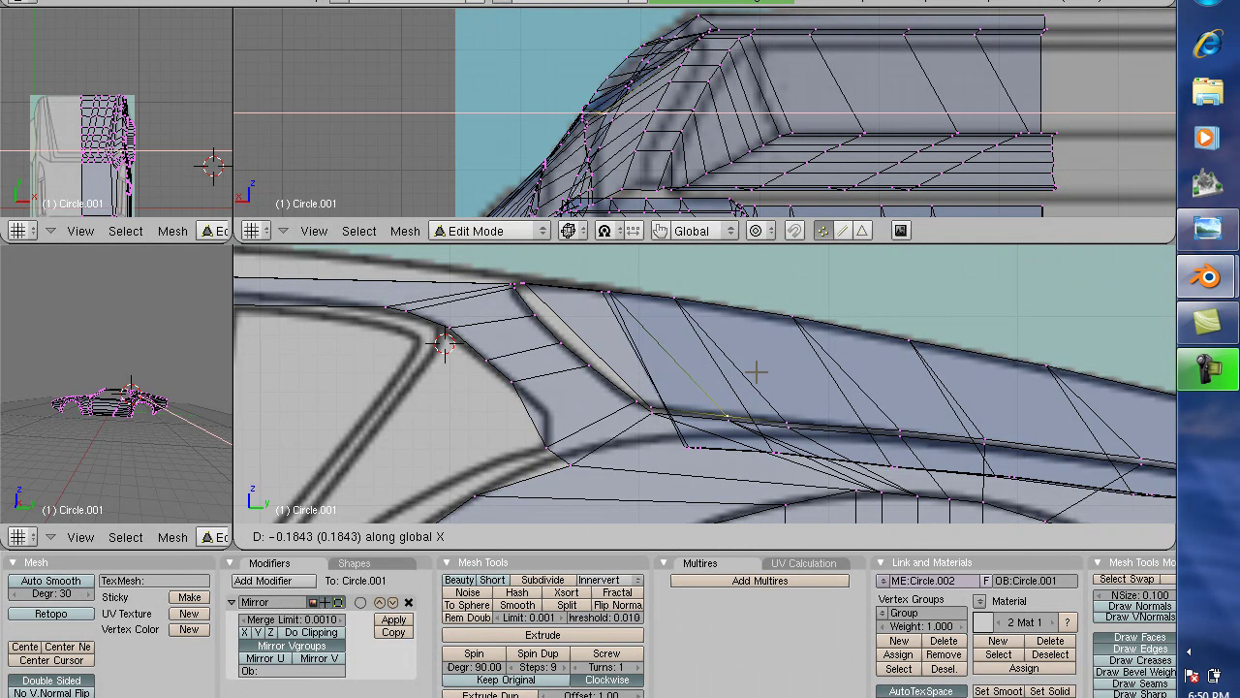
click(673, 369)
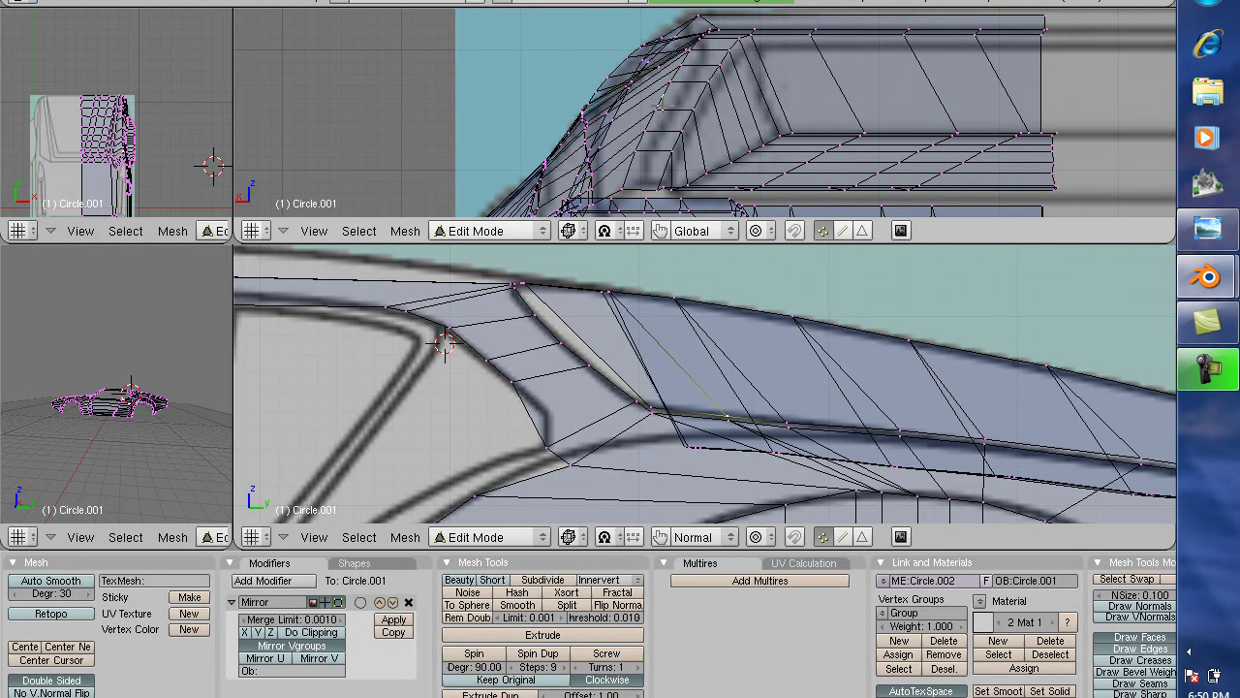
Step: Make two more small global-X shifts of the vertices in the top view, then select the next roof-edge vertex
key(g)
key(x)
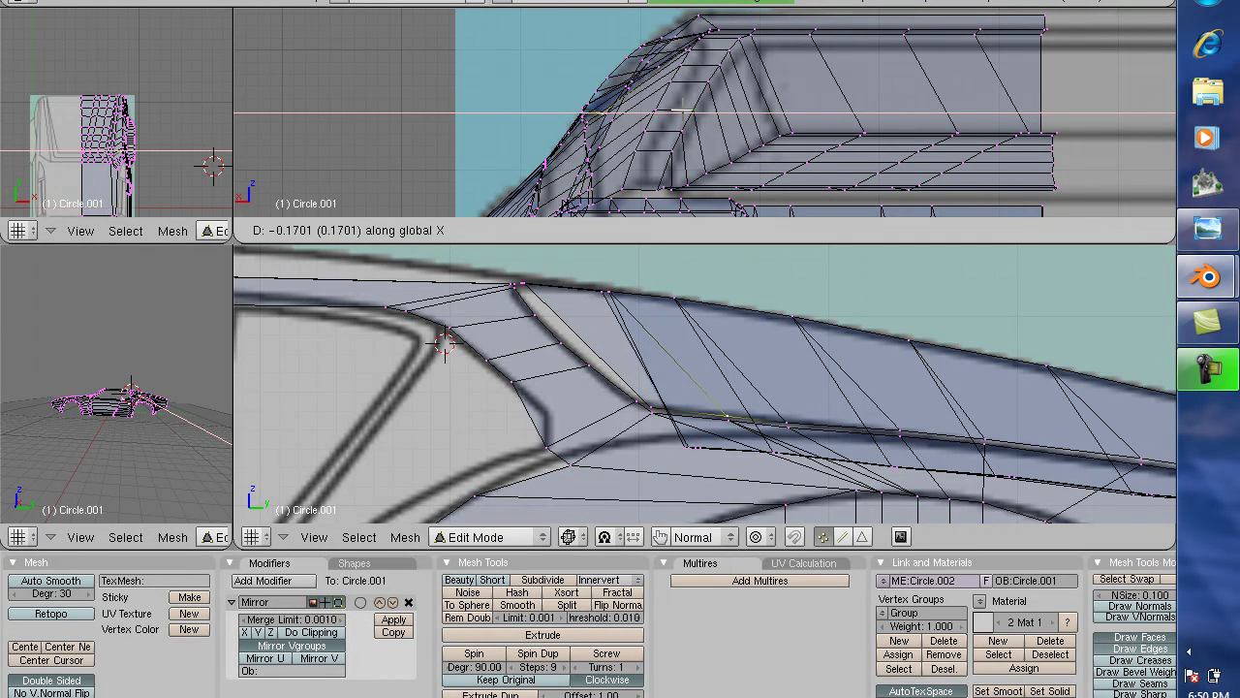
click(681, 110)
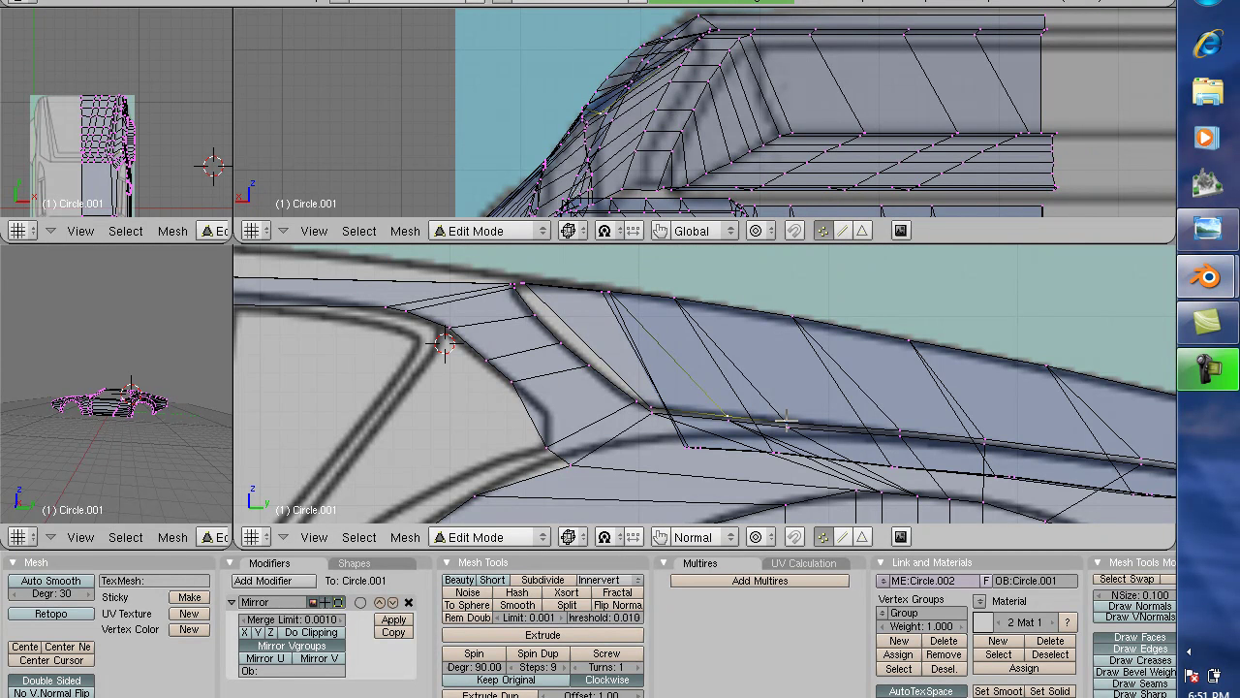
key(g)
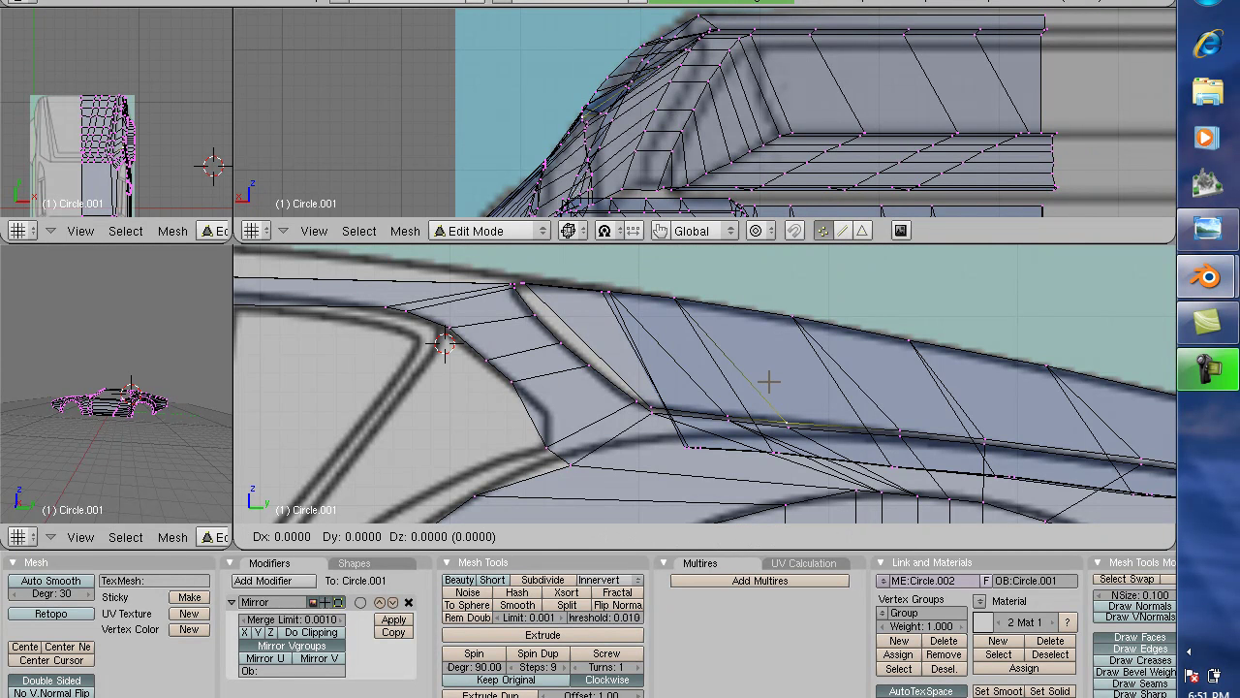
key(x)
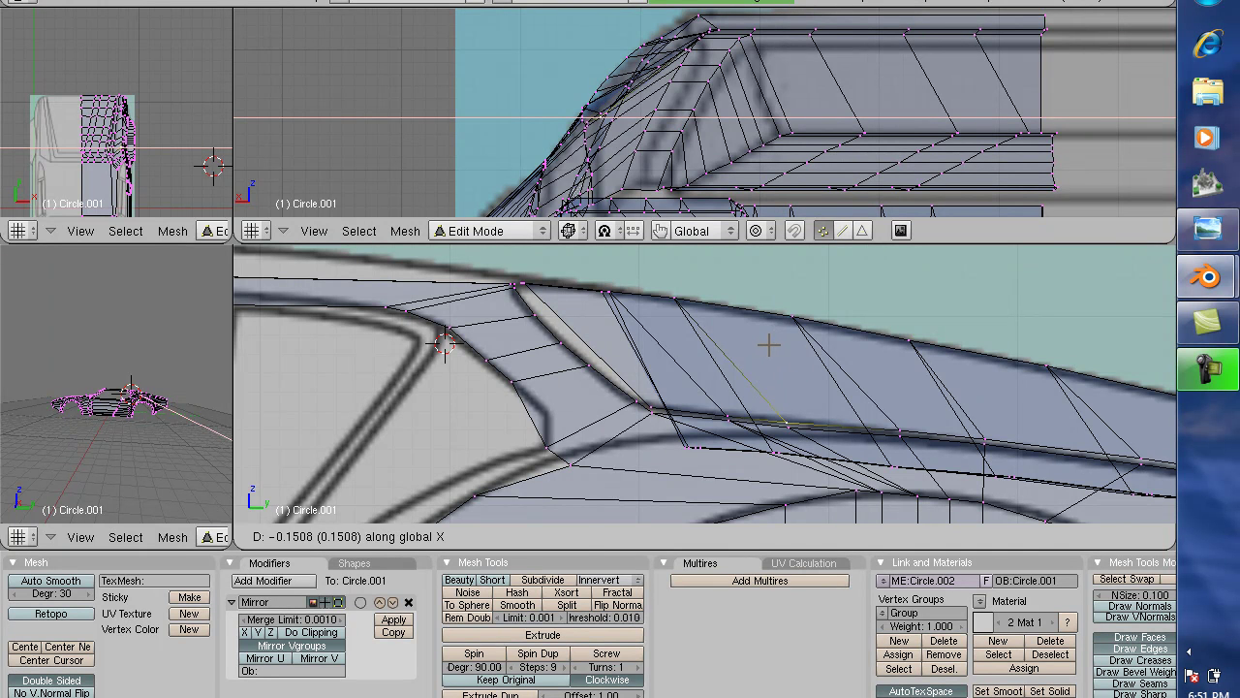
click(769, 344)
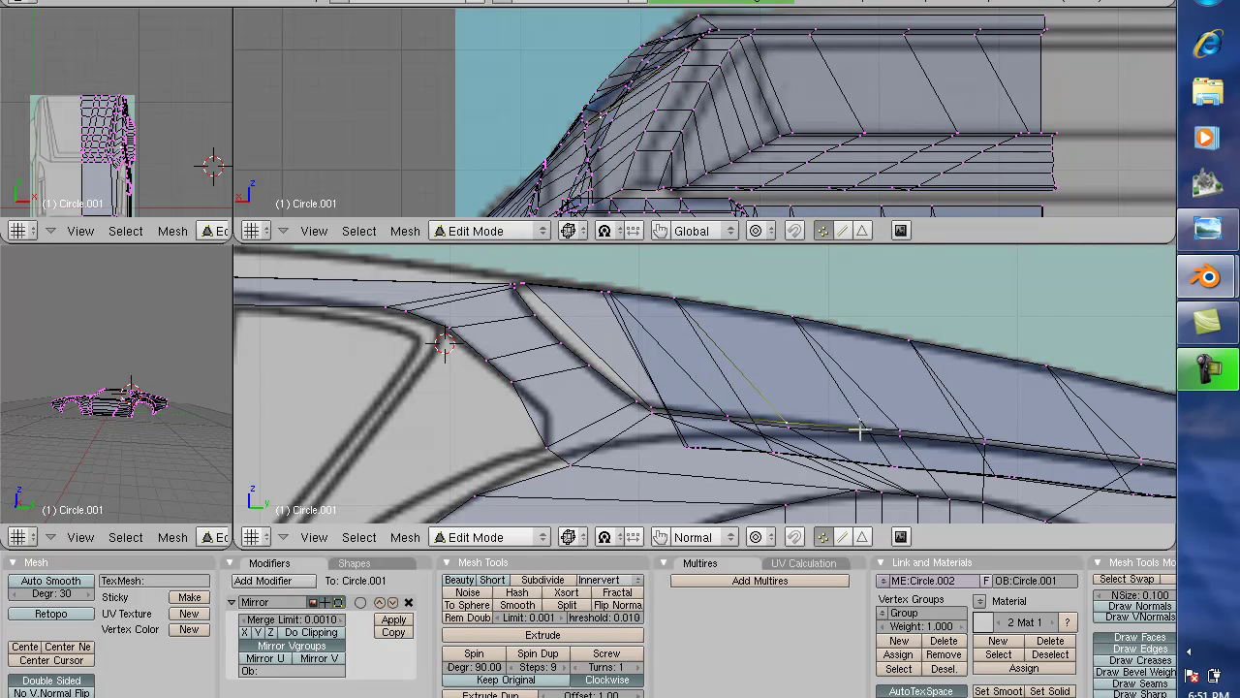
right_click(901, 429)
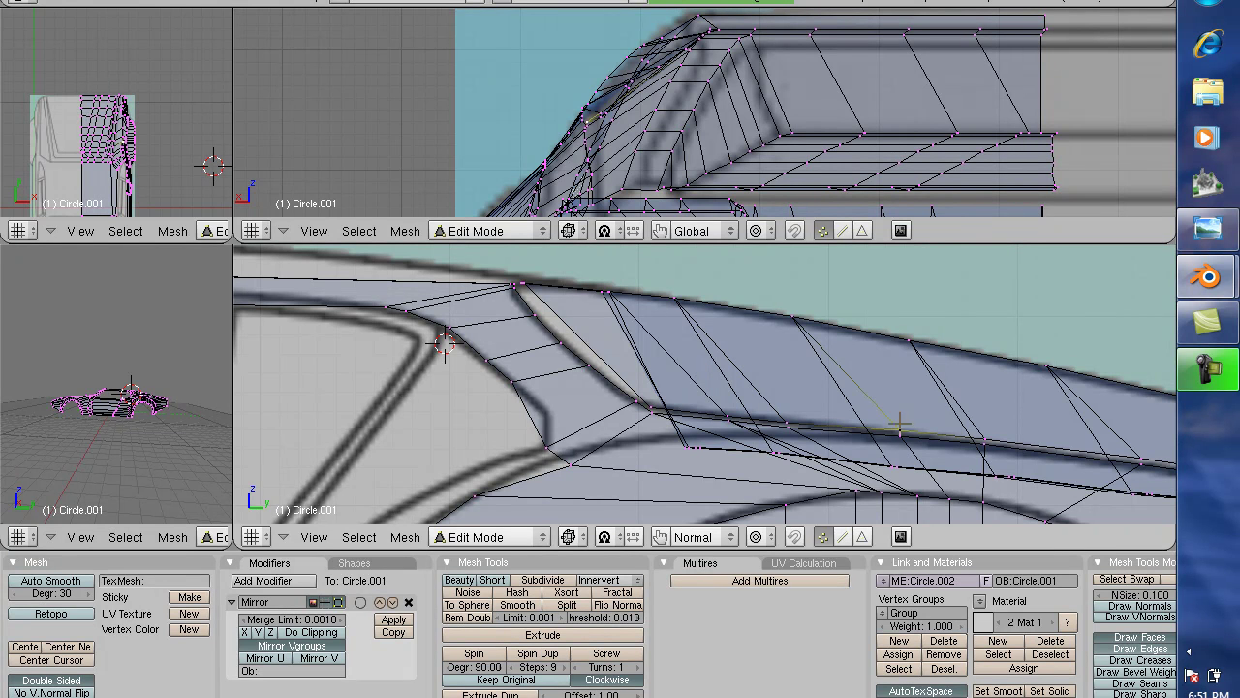
Step: Nudge three more vertices toward the rear along global X, redoing one oversized move, the last at -0.1215
key(g)
key(x)
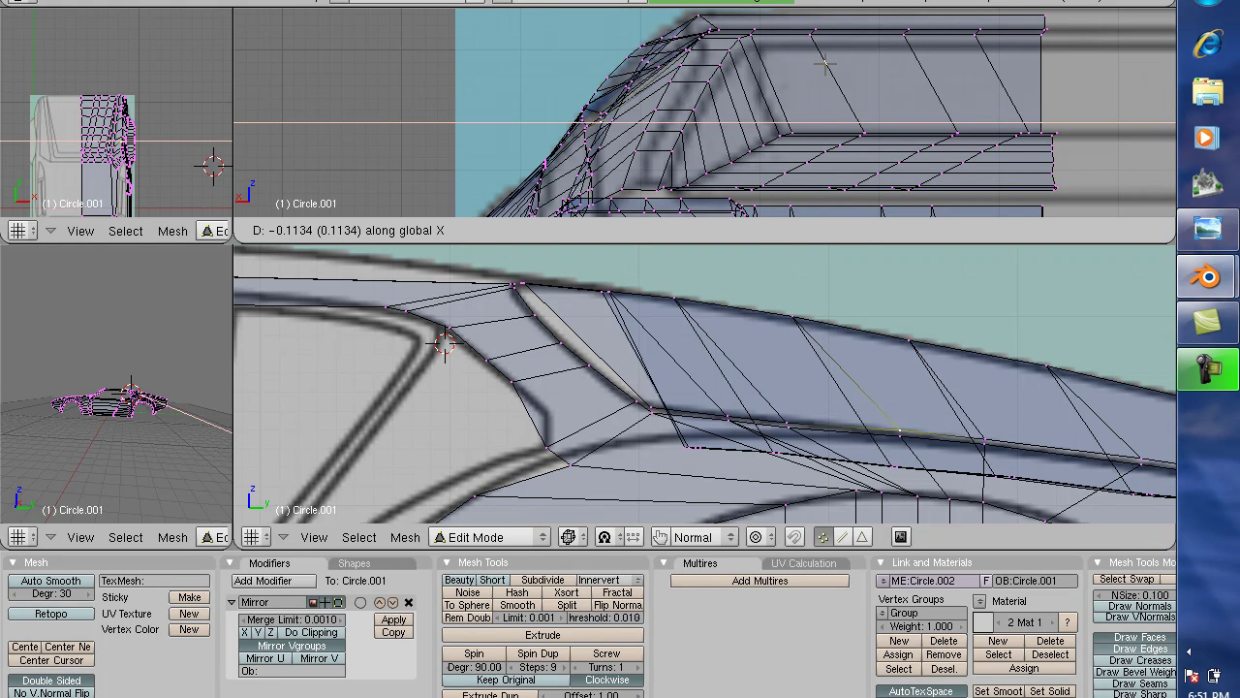
click(825, 64)
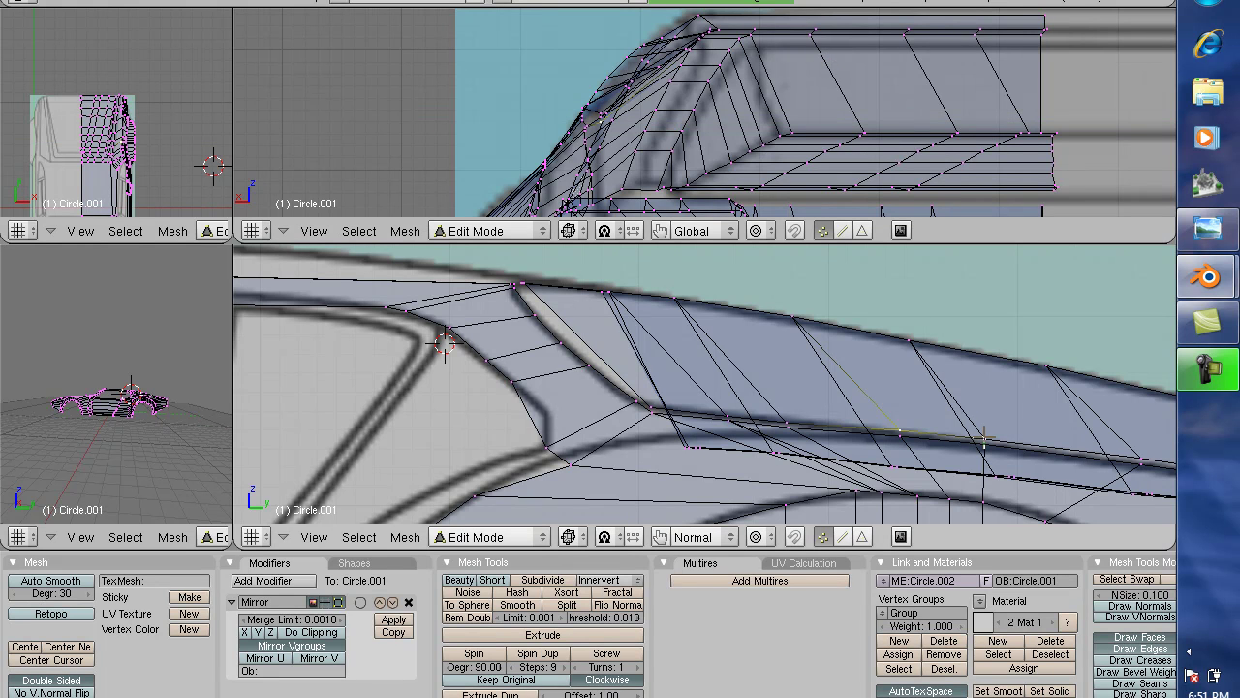
key(g)
key(x)
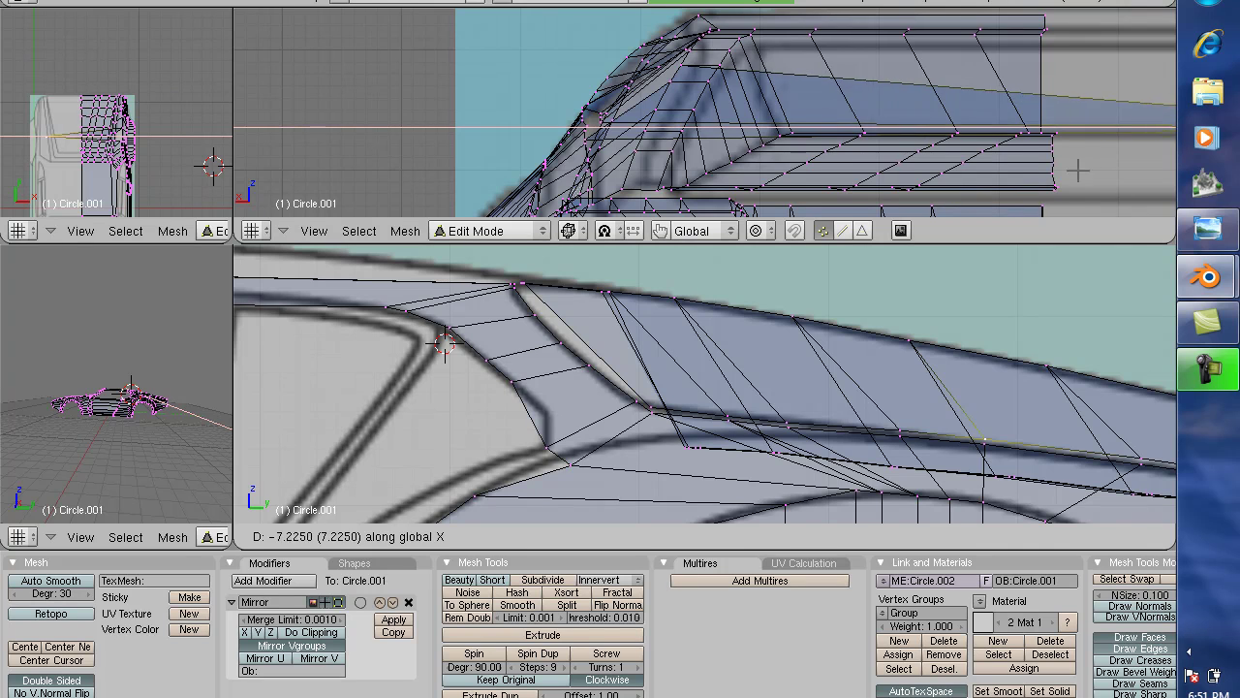
key(Escape)
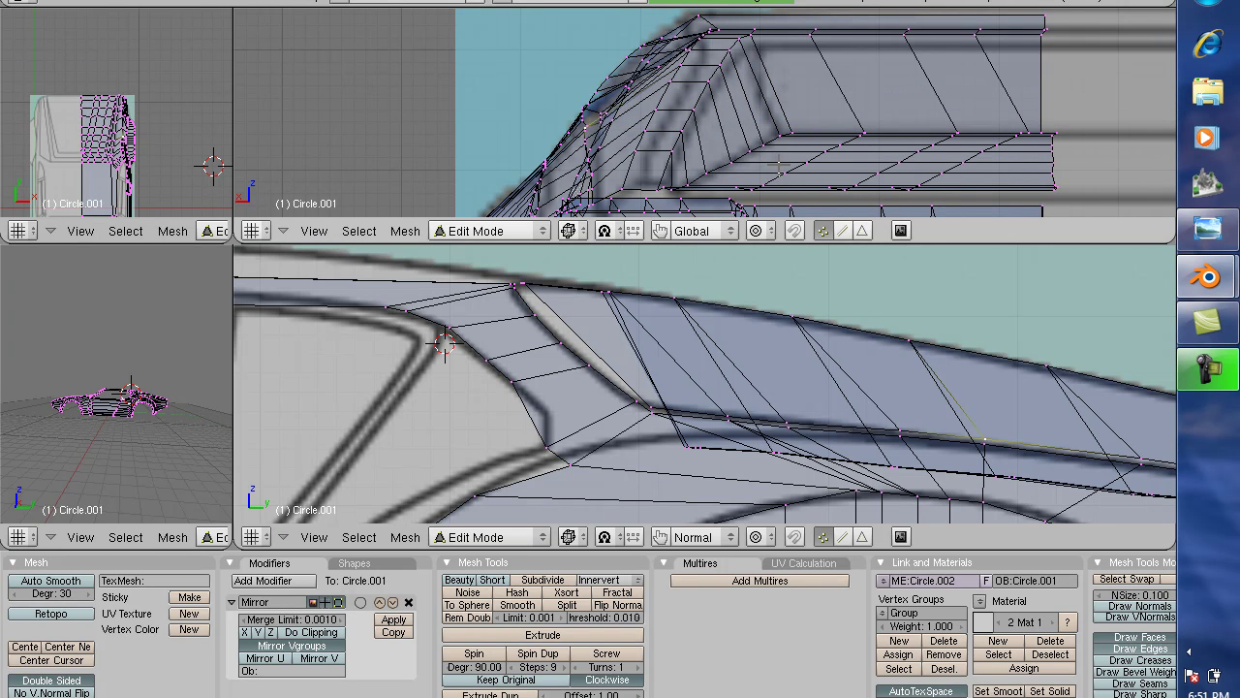
key(g)
key(x)
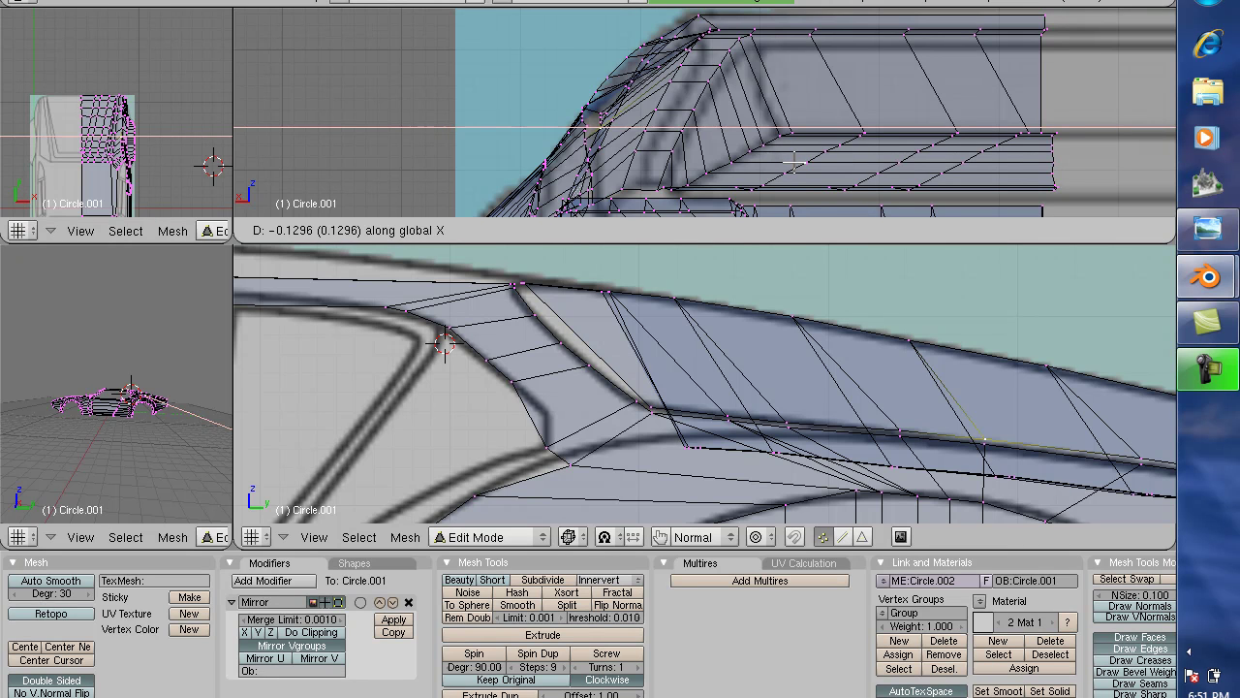
click(792, 160)
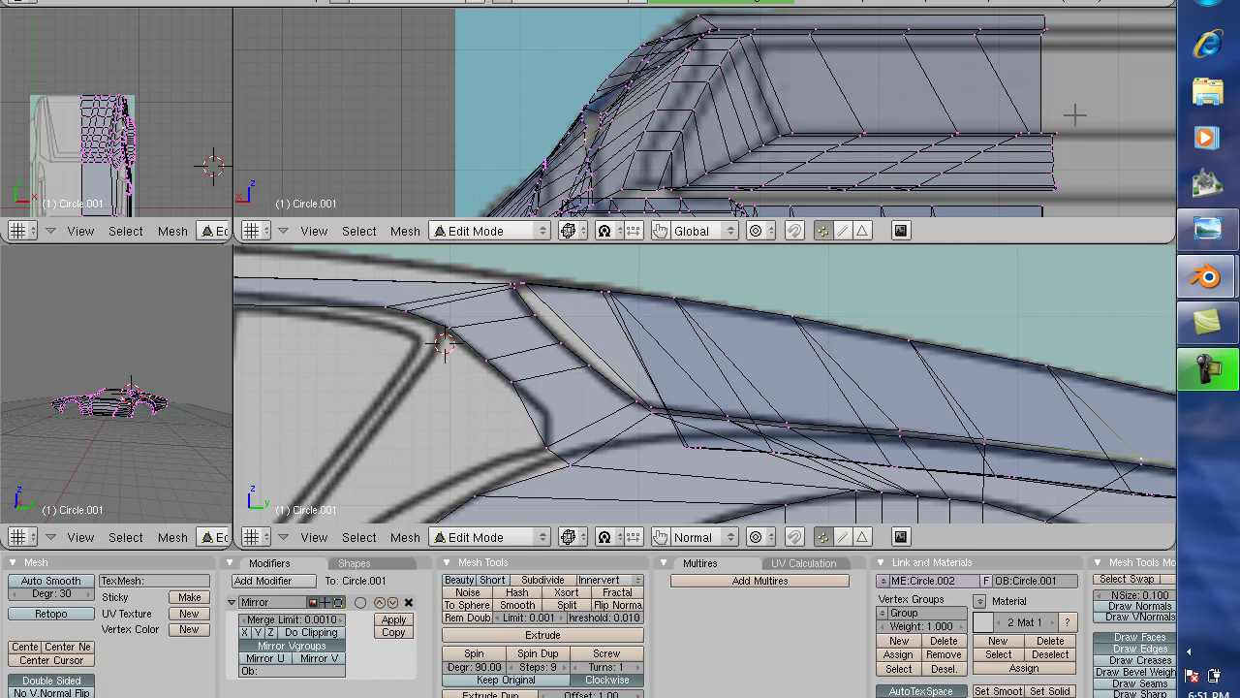
key(g)
key(x)
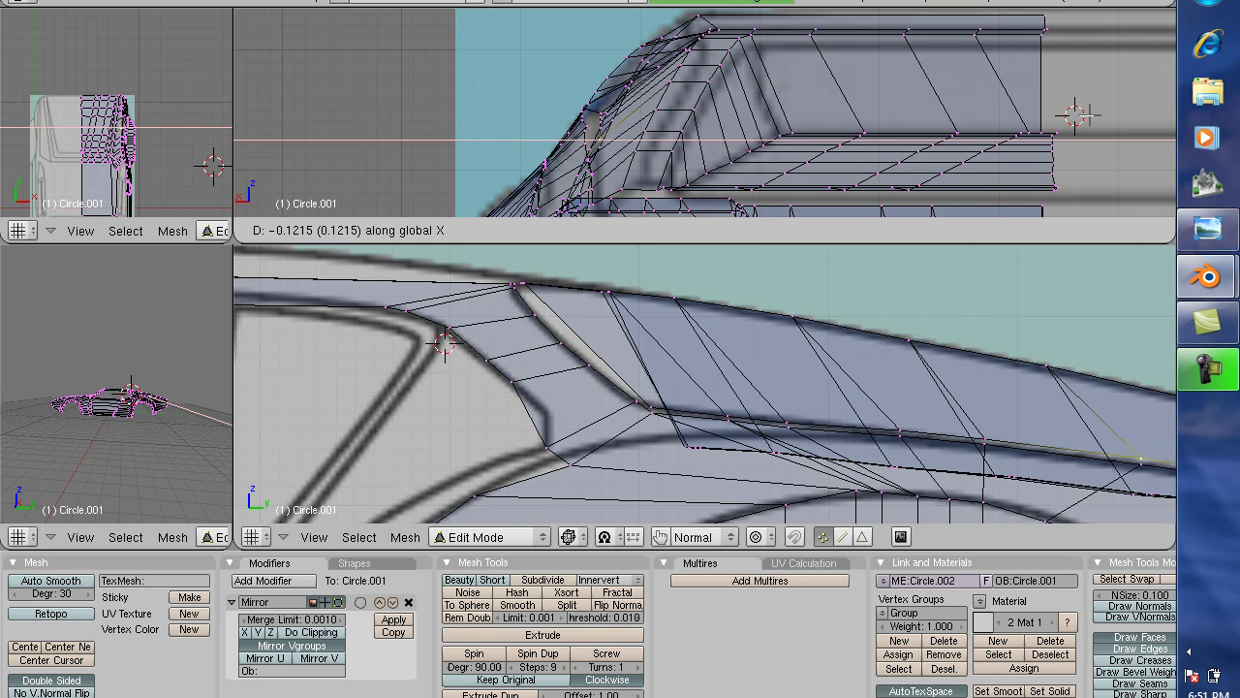
key(Return)
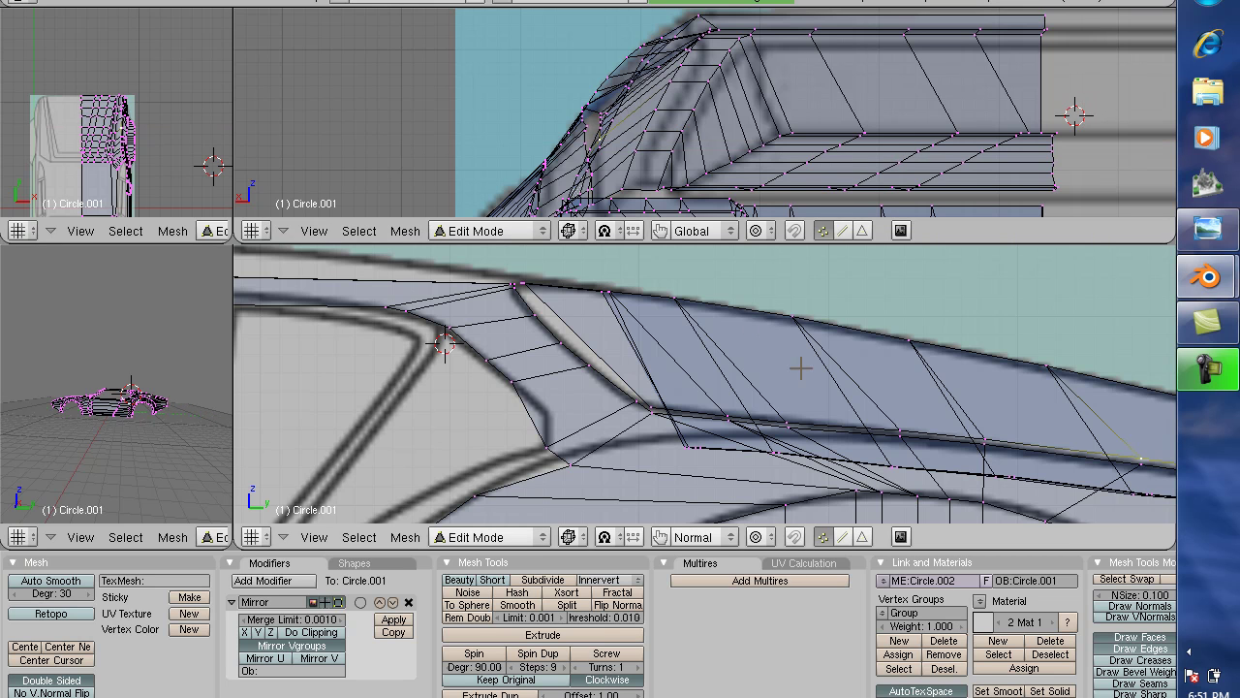
Step: Shift the rear roof-edge vertices along global X to match the reference, ending at -0.0648
scroll(1012, 431, down, 3)
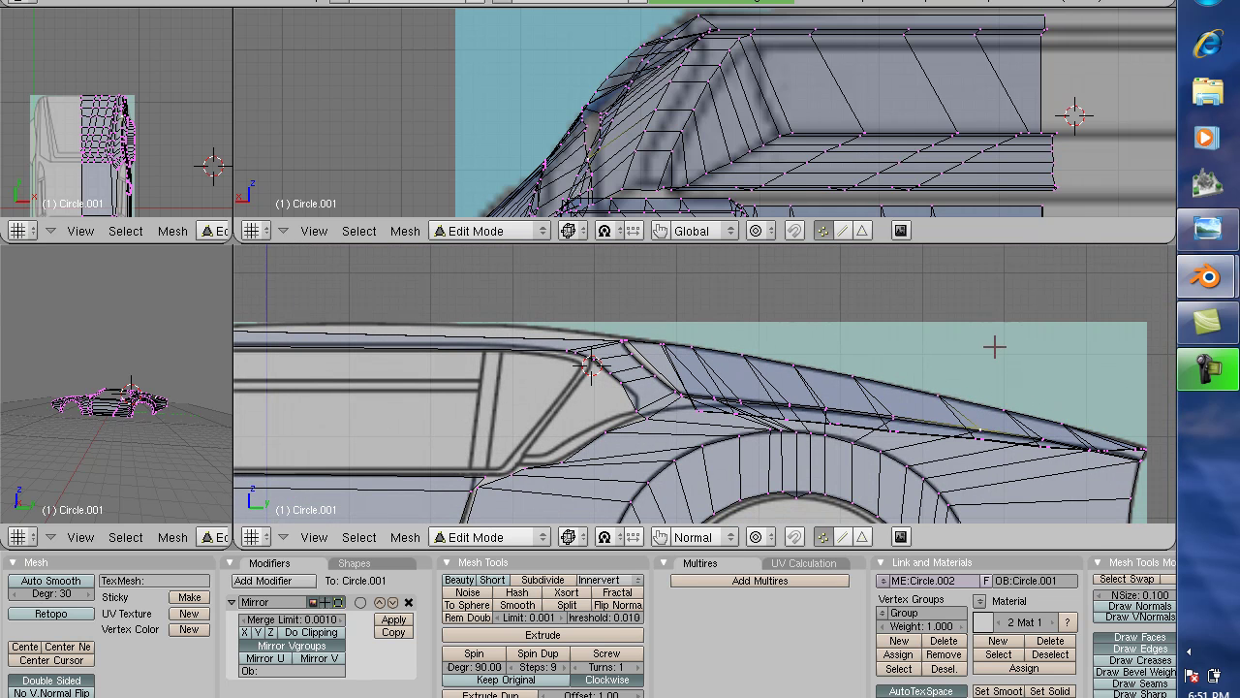
key(g)
key(x)
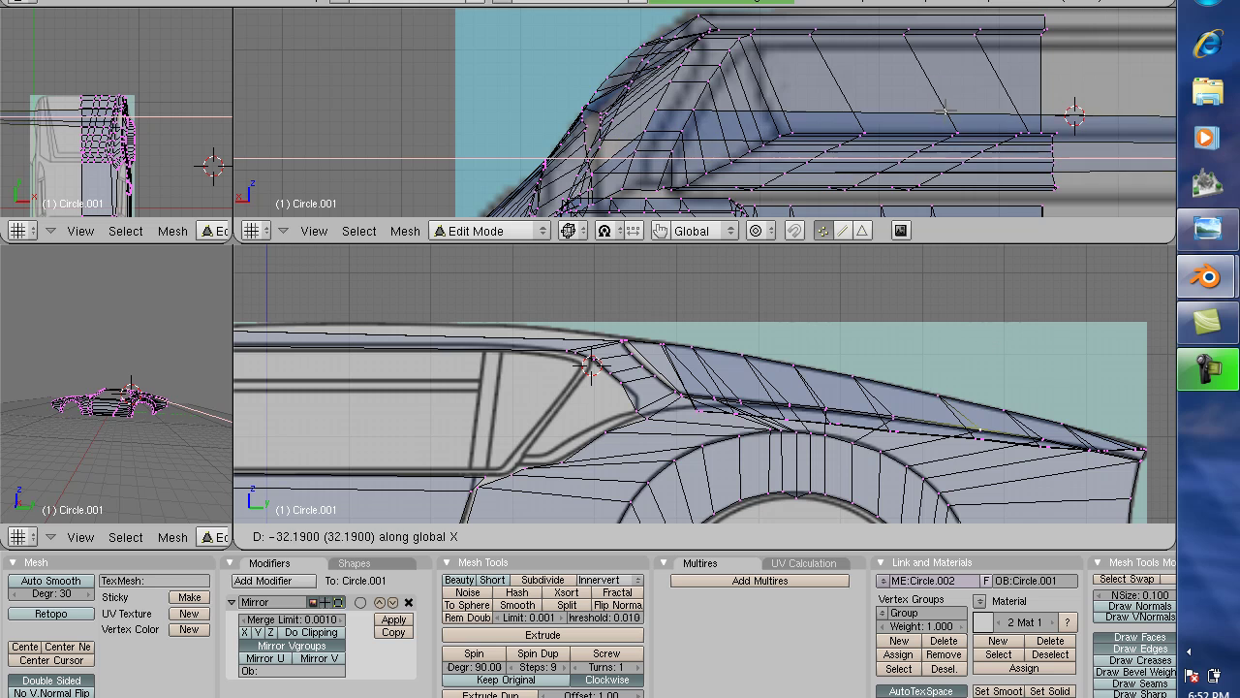
key(Escape)
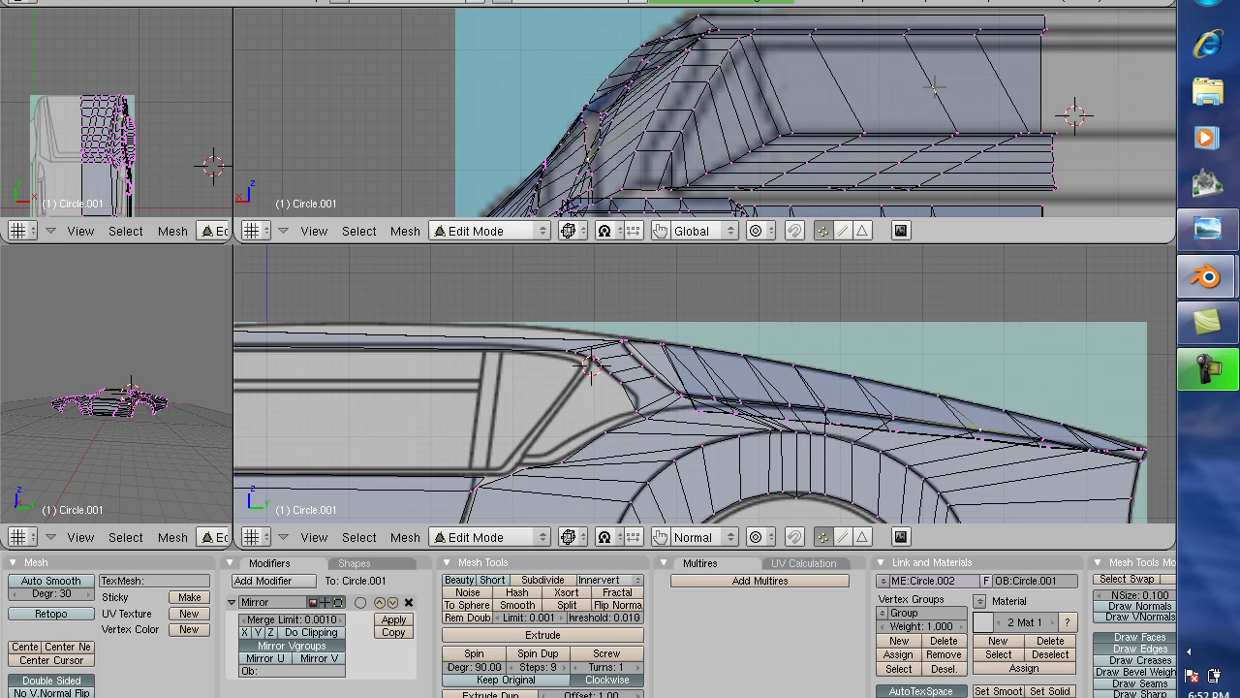
key(g)
key(x)
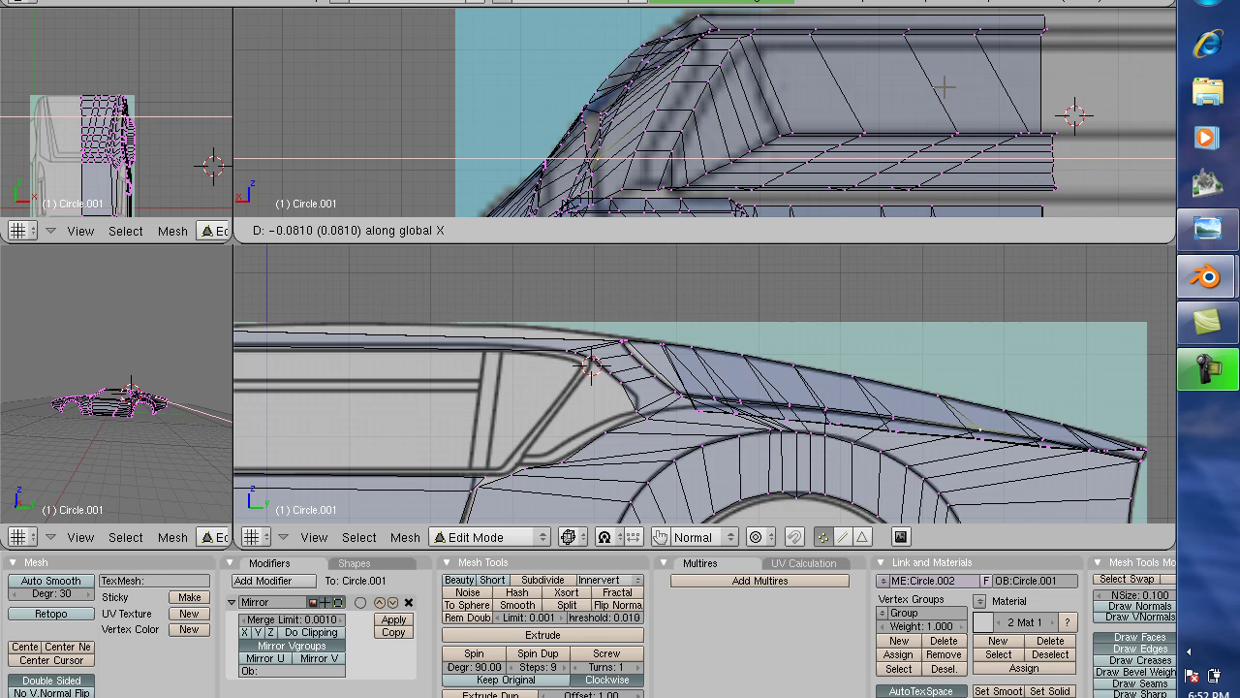
click(946, 87)
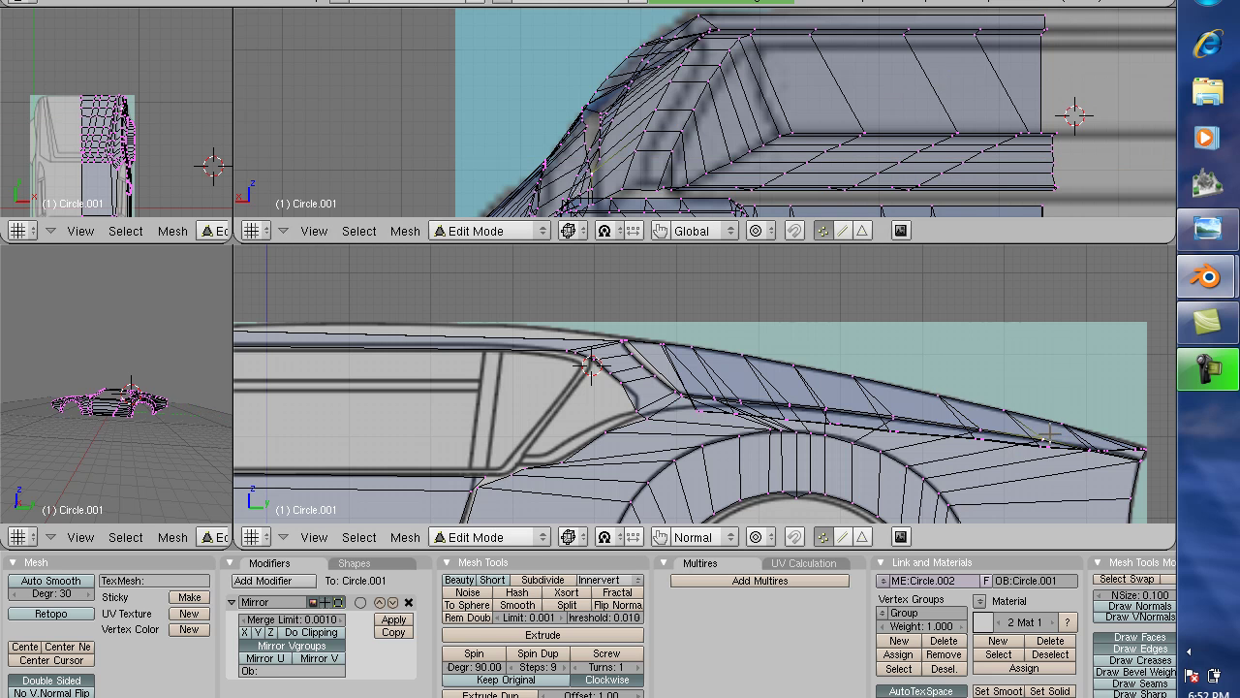
click(1135, 98)
key(g)
key(x)
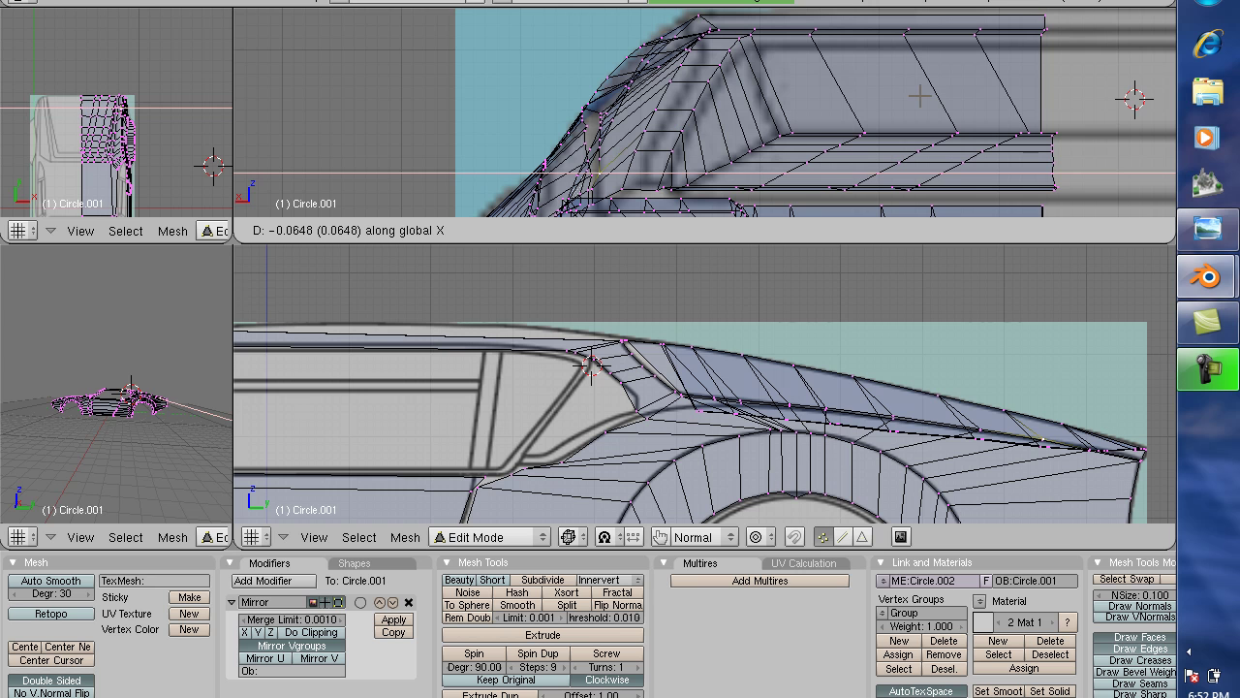
click(920, 95)
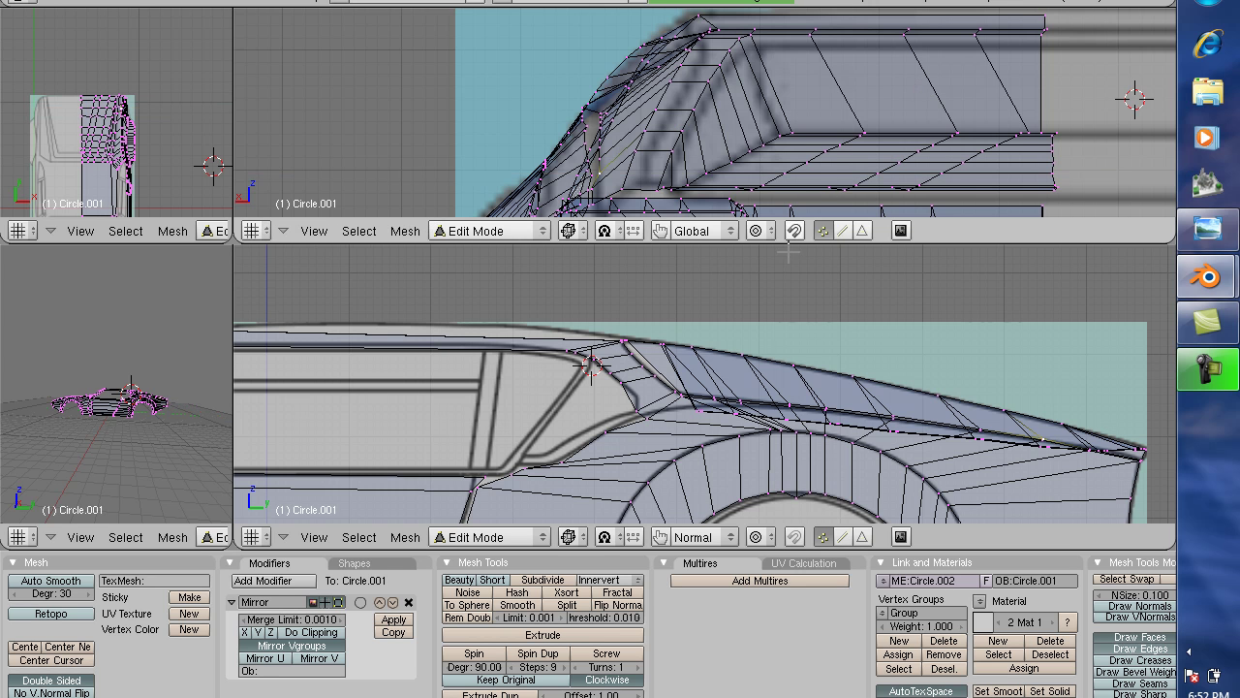
Step: Zoom in on the rear roof tip, pick its corner vertex and move it along X
key(b)
drag(1061, 398, 1174, 504)
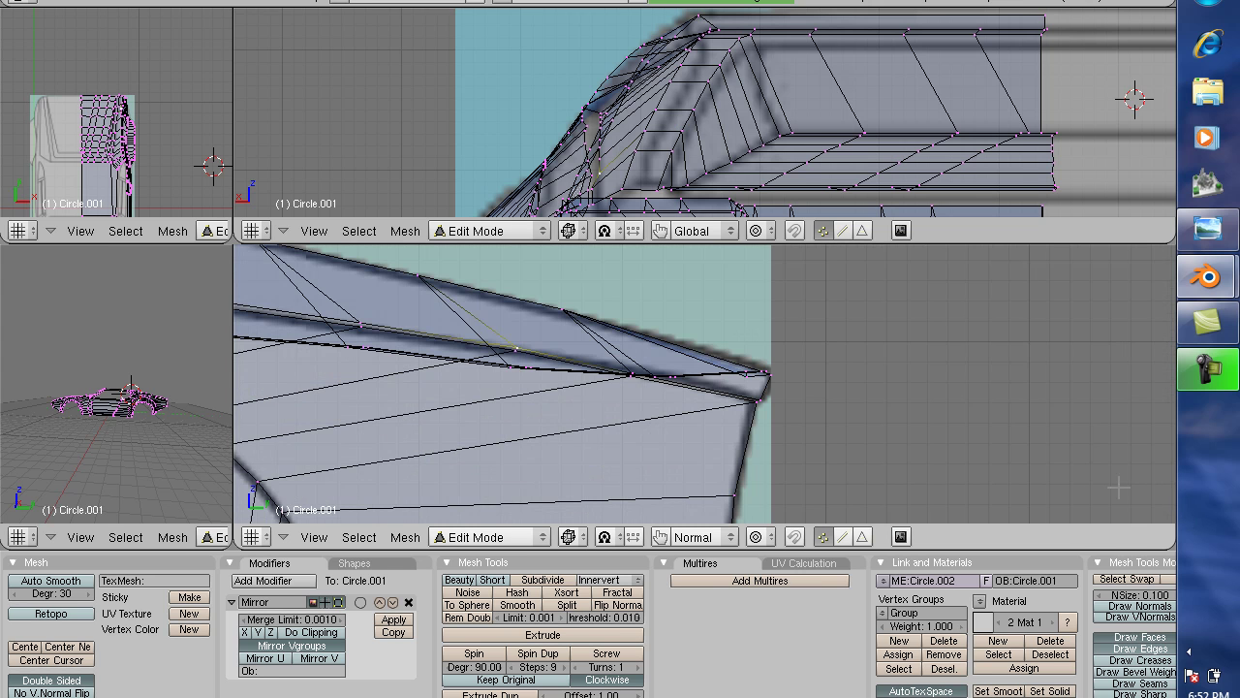
key(ctrl+Tab)
key(Tab)
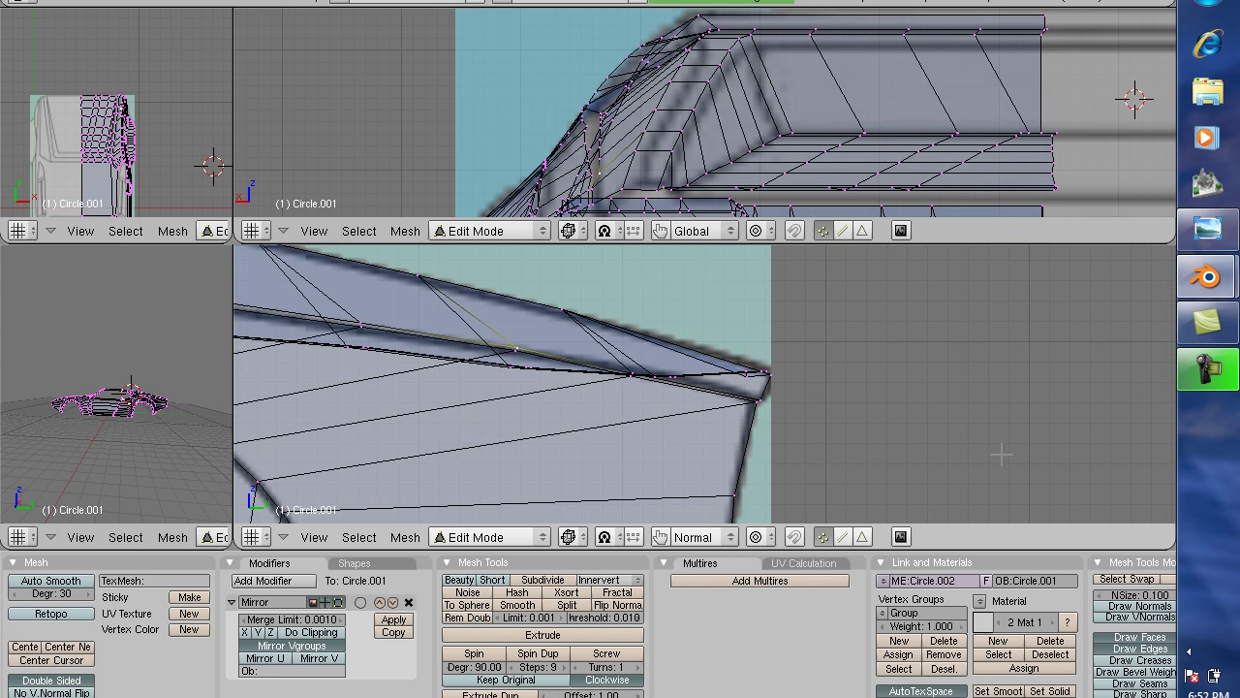
right_click(631, 372)
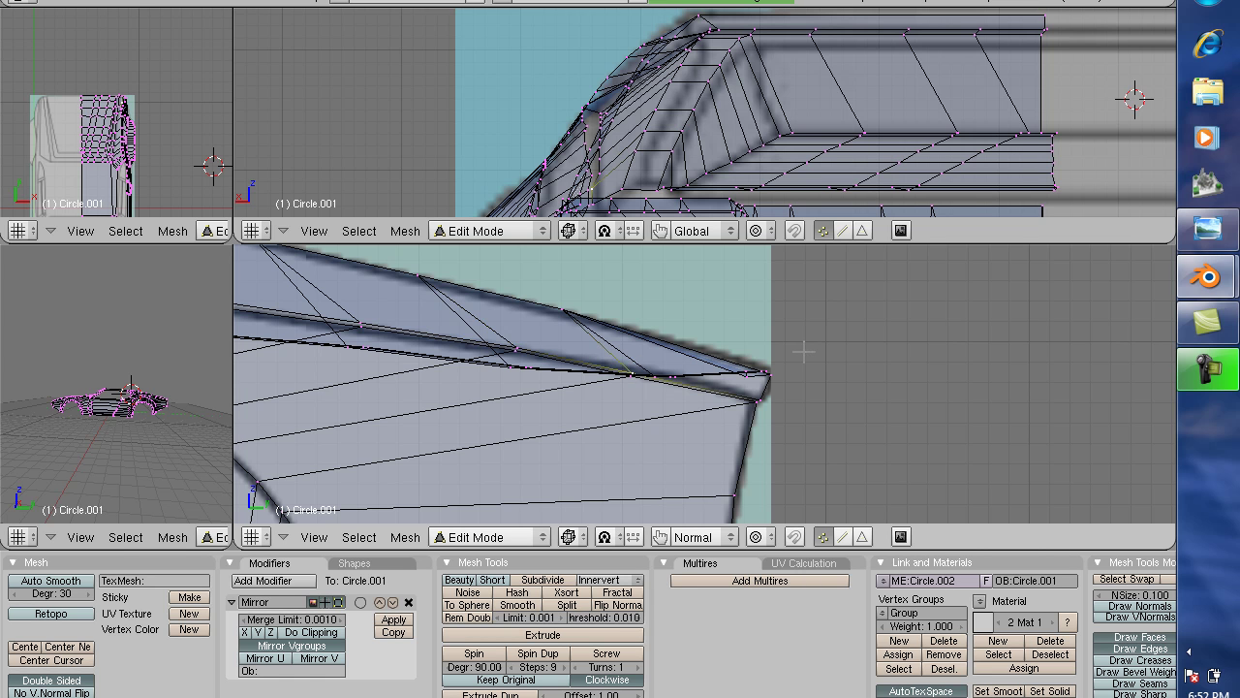
click(1147, 140)
key(g)
key(x)
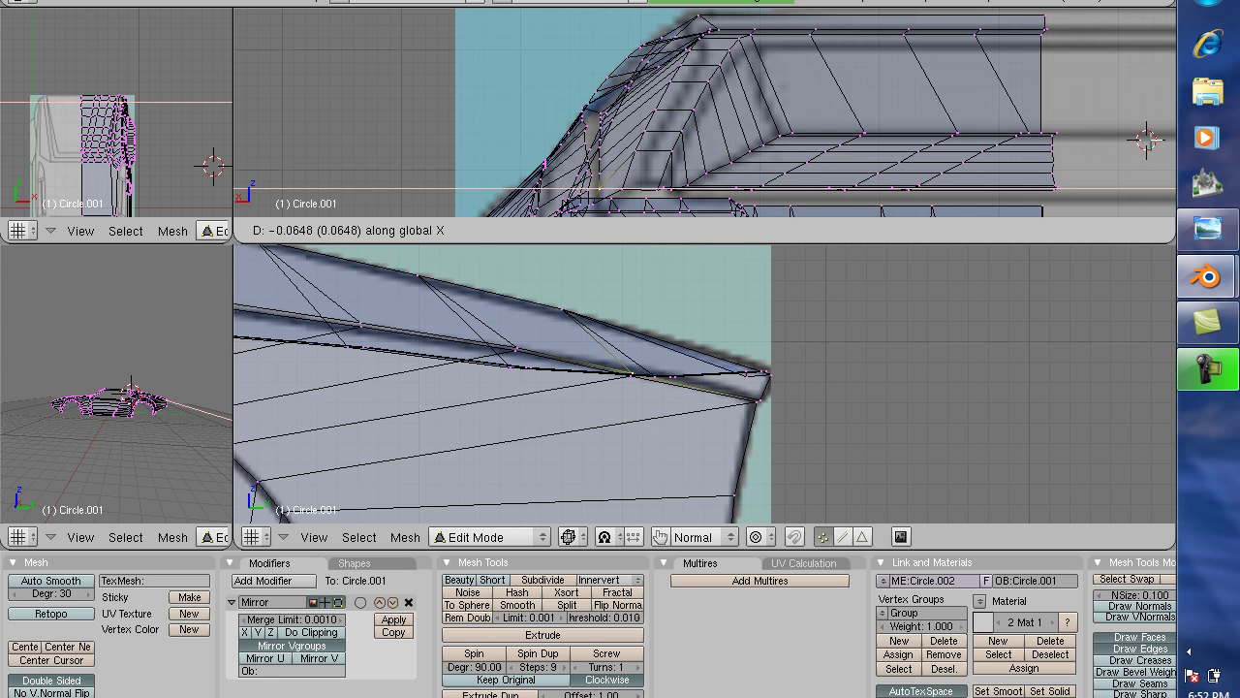
click(1153, 140)
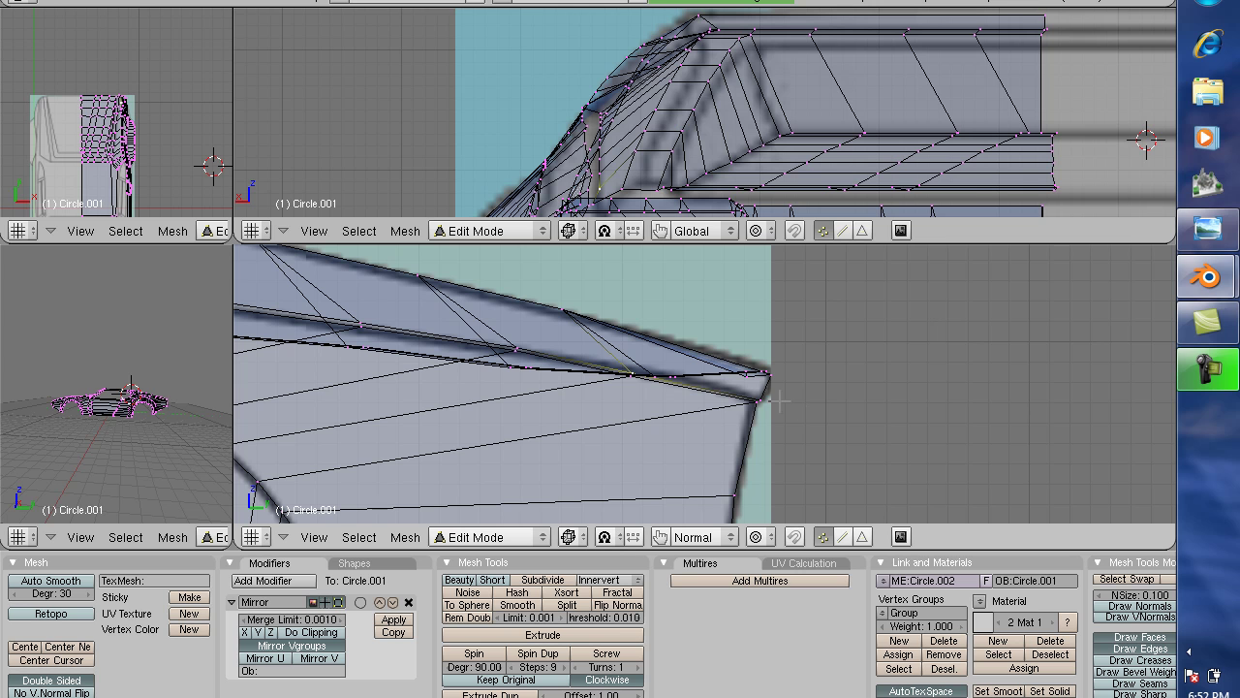
Step: Discard an accidental extrusion, move the tip vertex along X again, and compare it in the red preview
key(e)
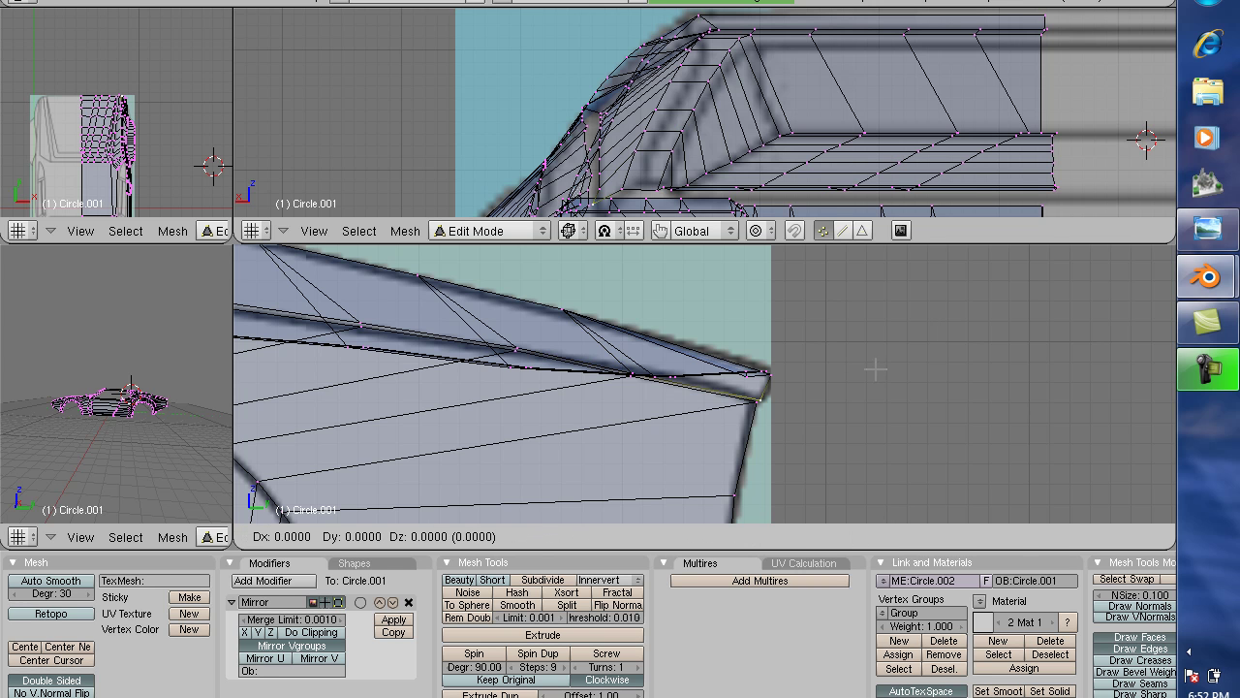
right_click(956, 320)
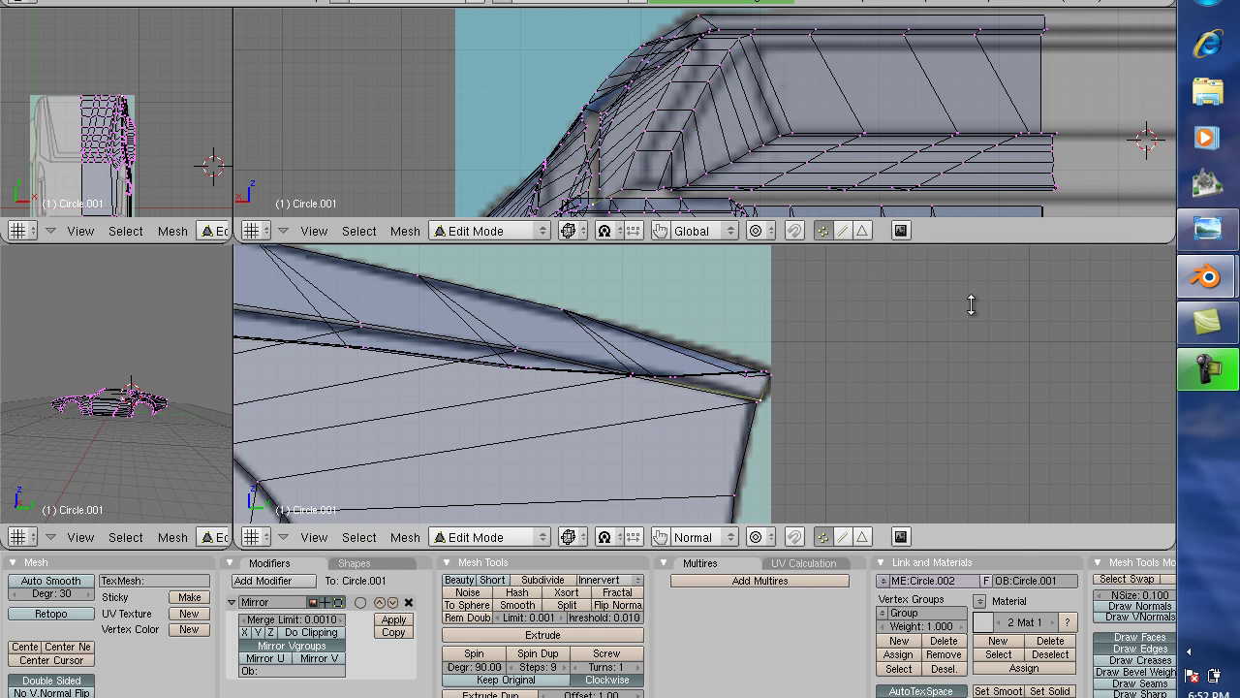
click(1104, 84)
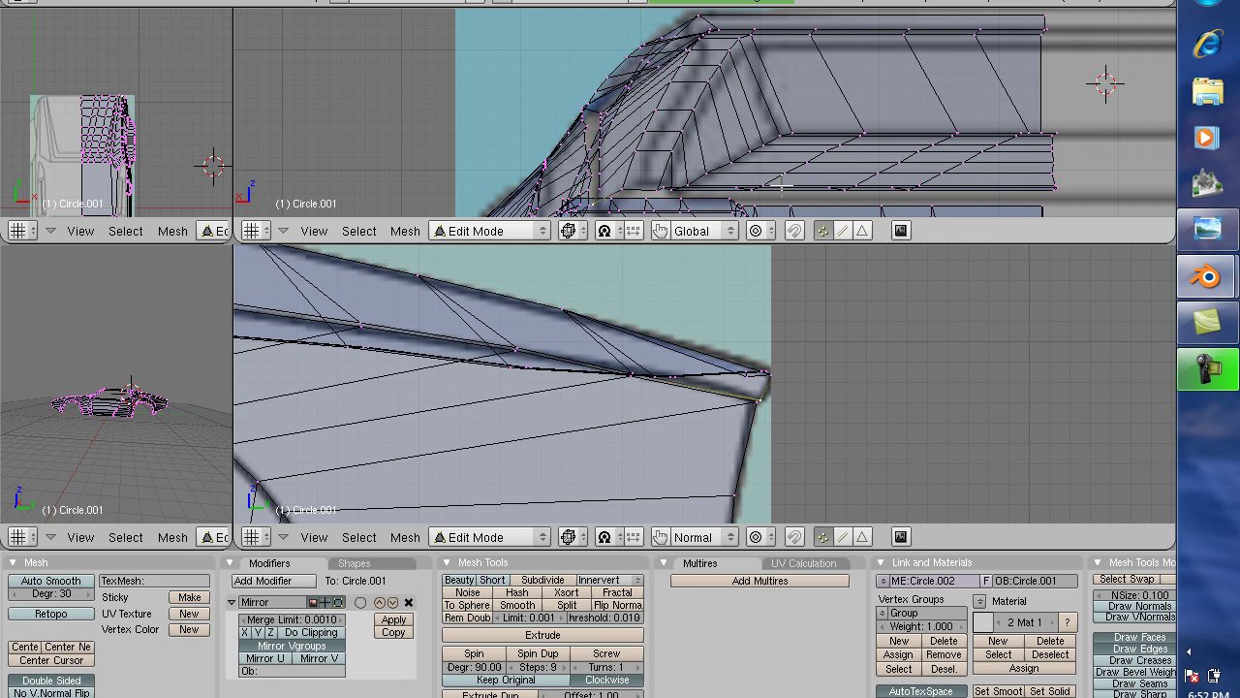
key(g)
key(x)
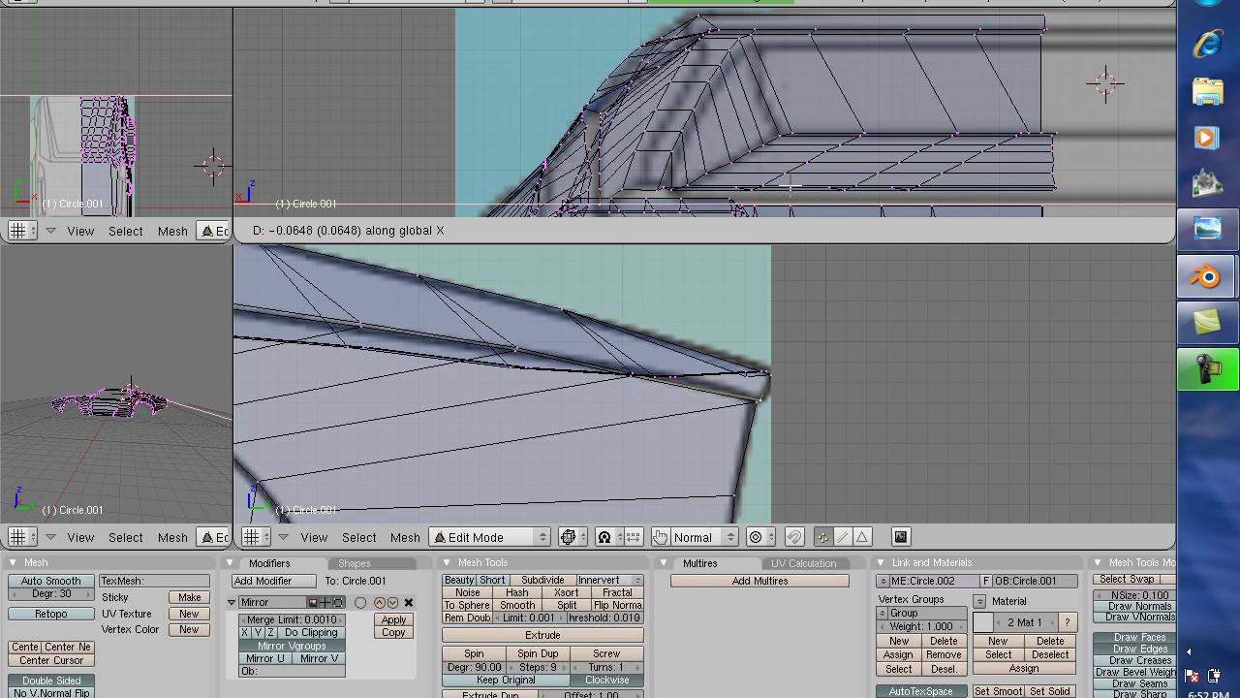
click(790, 184)
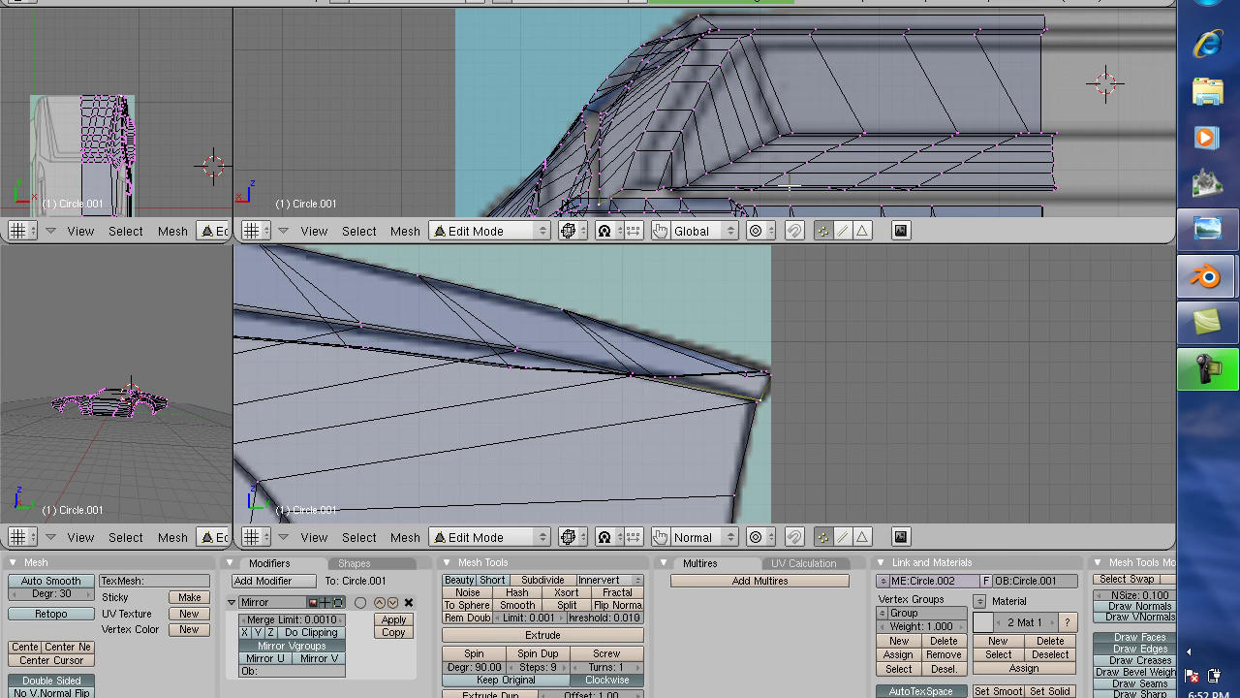
key(Tab)
key(ctrl+Tab)
key(Tab)
key(Tab)
key(Tab)
scroll(637, 319, down, 6)
scroll(639, 325, up, 2)
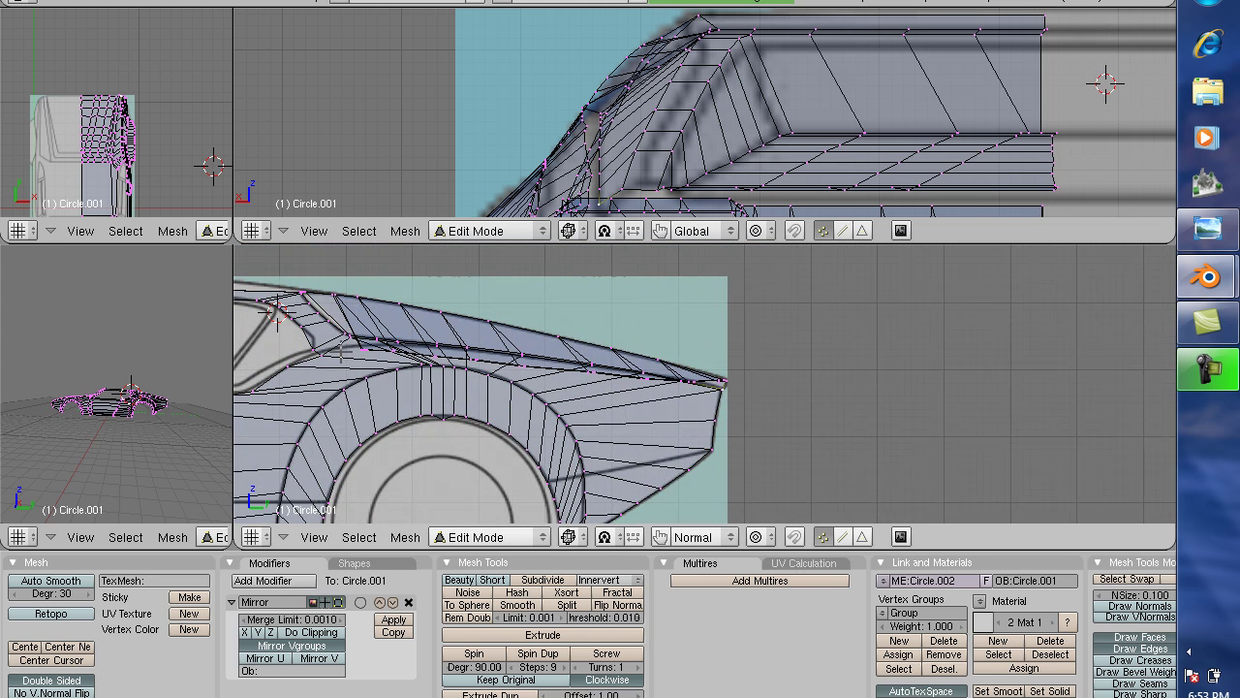
Step: Zoom in on the rear window pillar, select its edges and move them along X
key(shift+b)
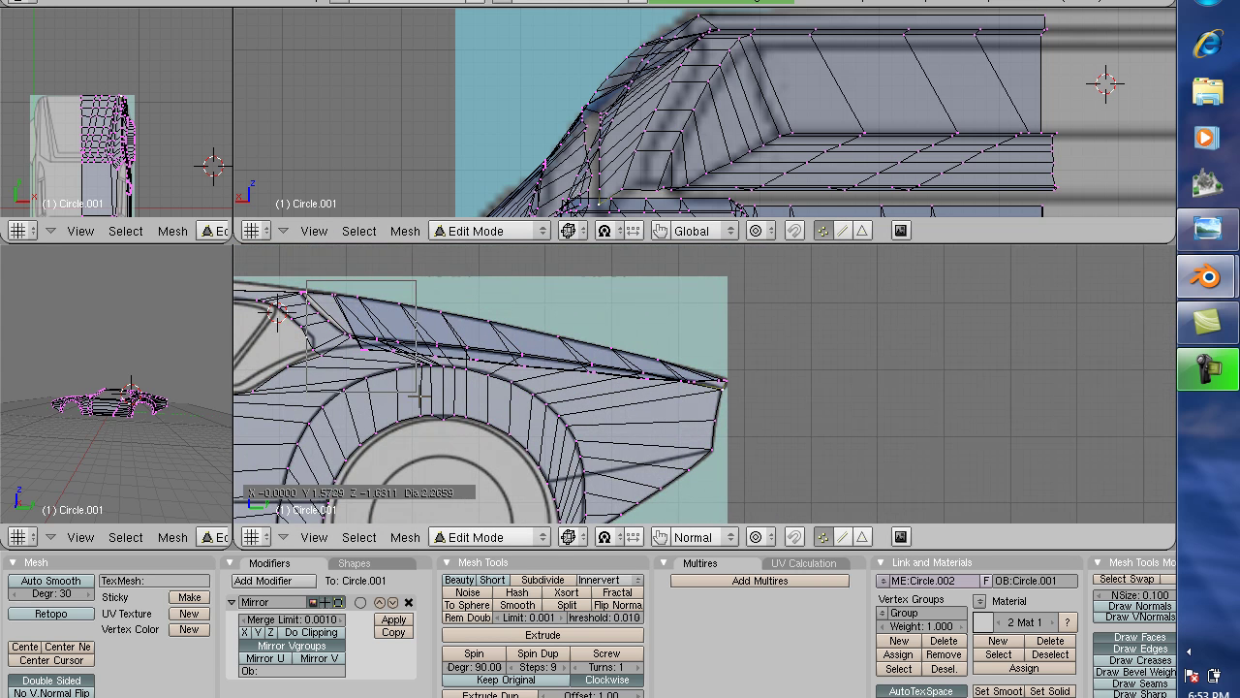
drag(291, 286, 423, 392)
key(ctrl+Tab)
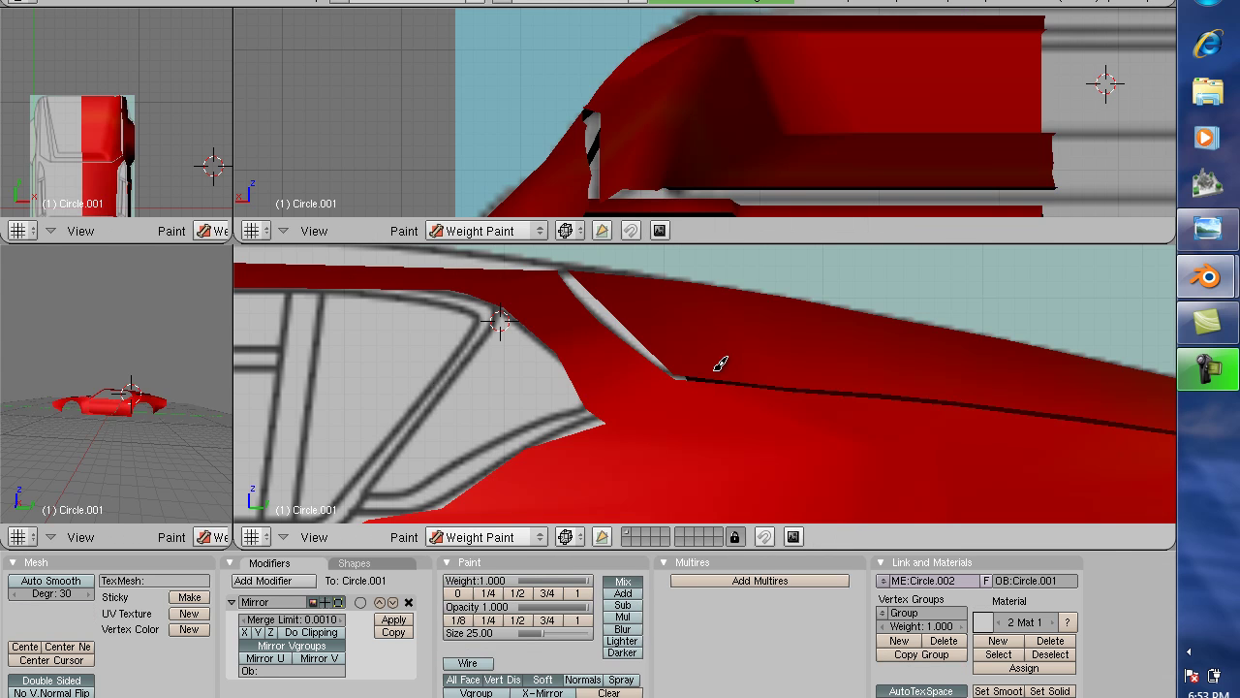
key(Tab)
right_click(675, 375)
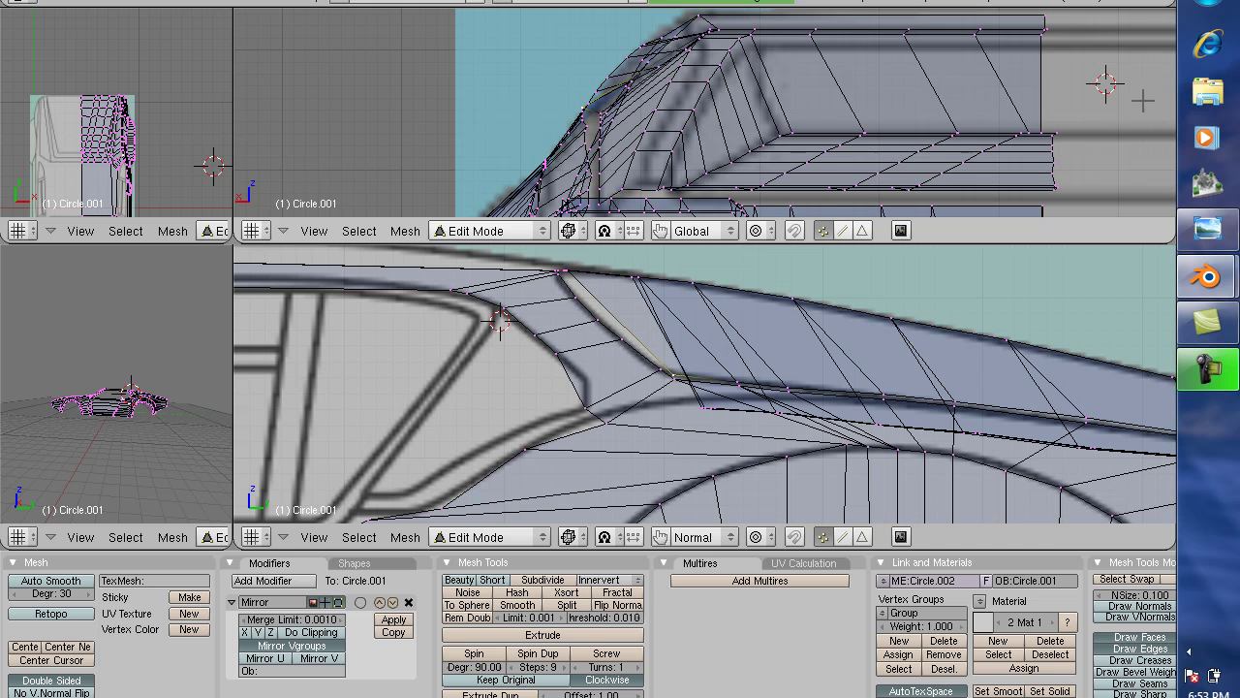
key(g)
key(x)
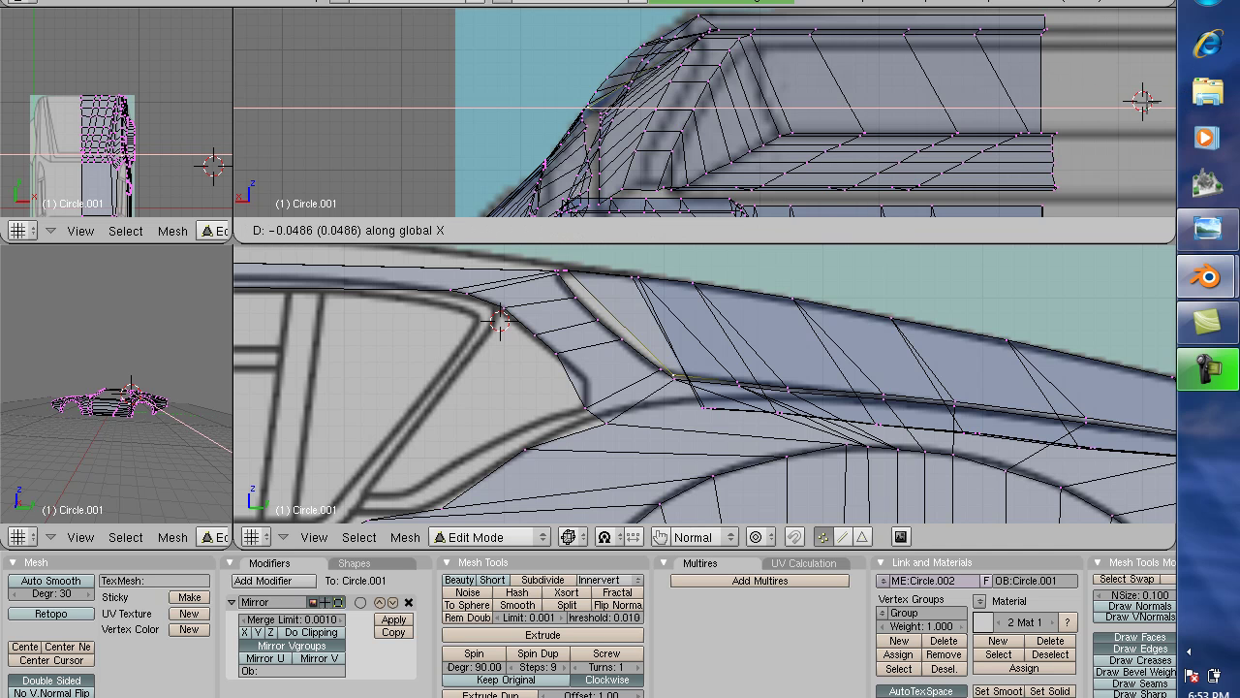
click(1147, 102)
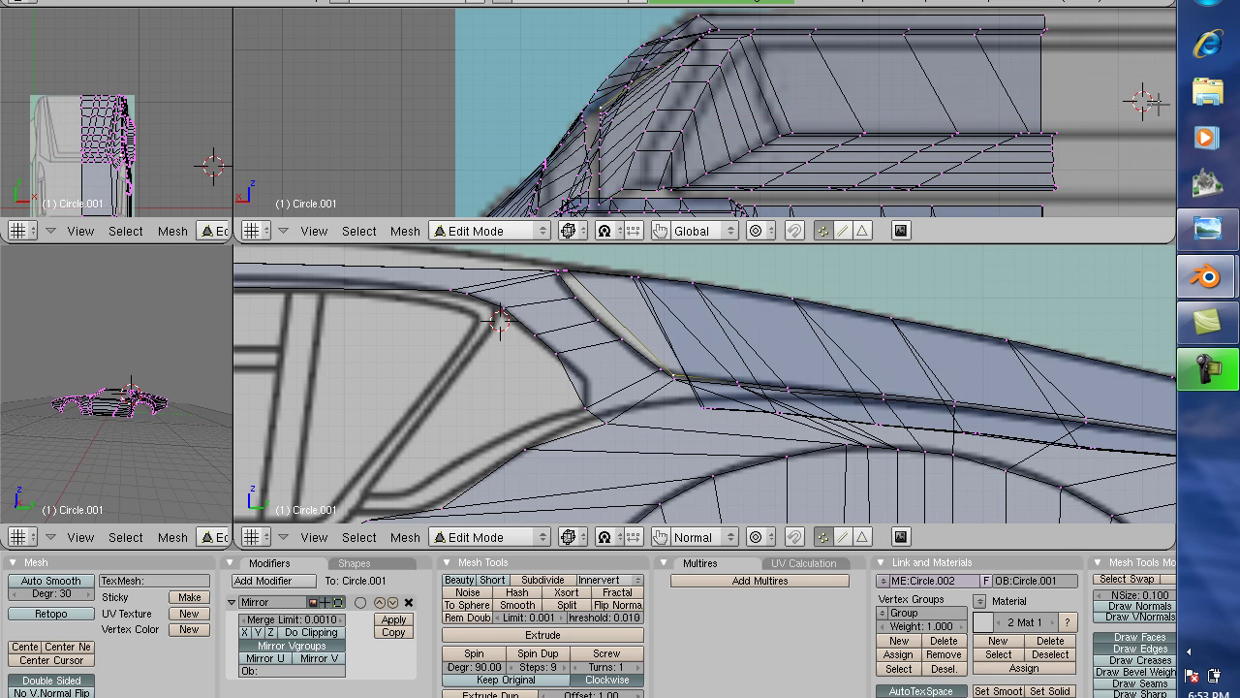
Step: Toggle between the red preview and mesh editing, ending in the solid red Weight Paint view
key(ctrl+Tab)
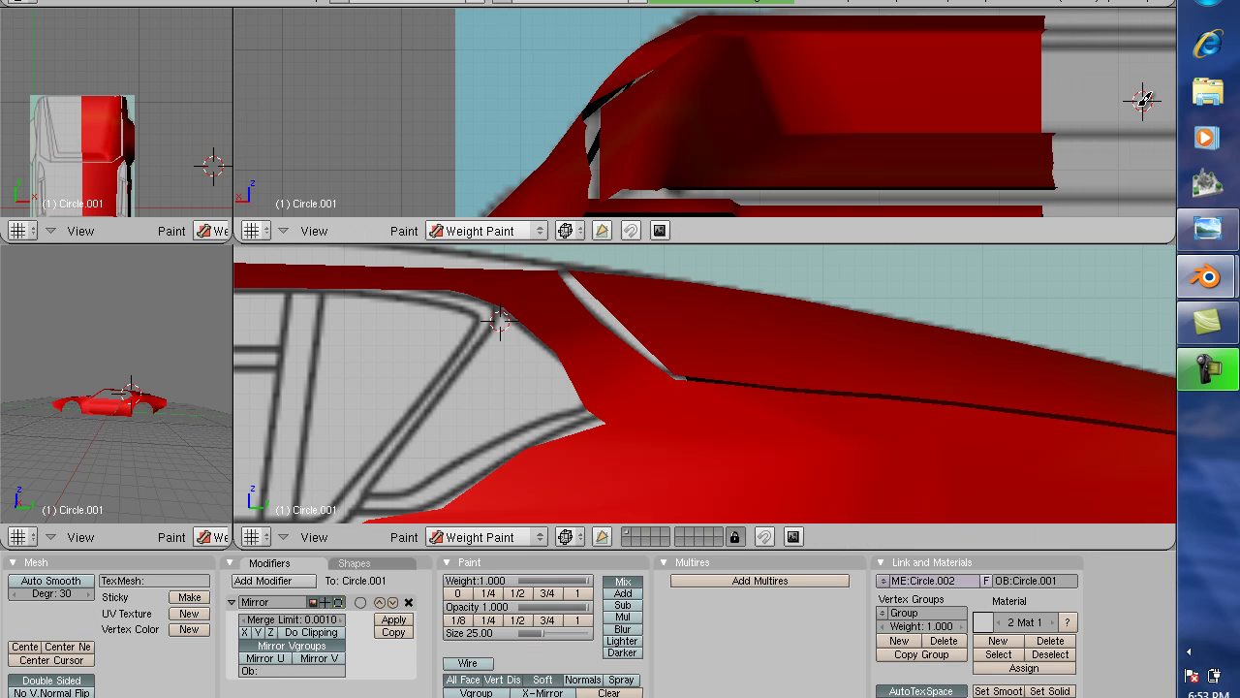
key(Tab)
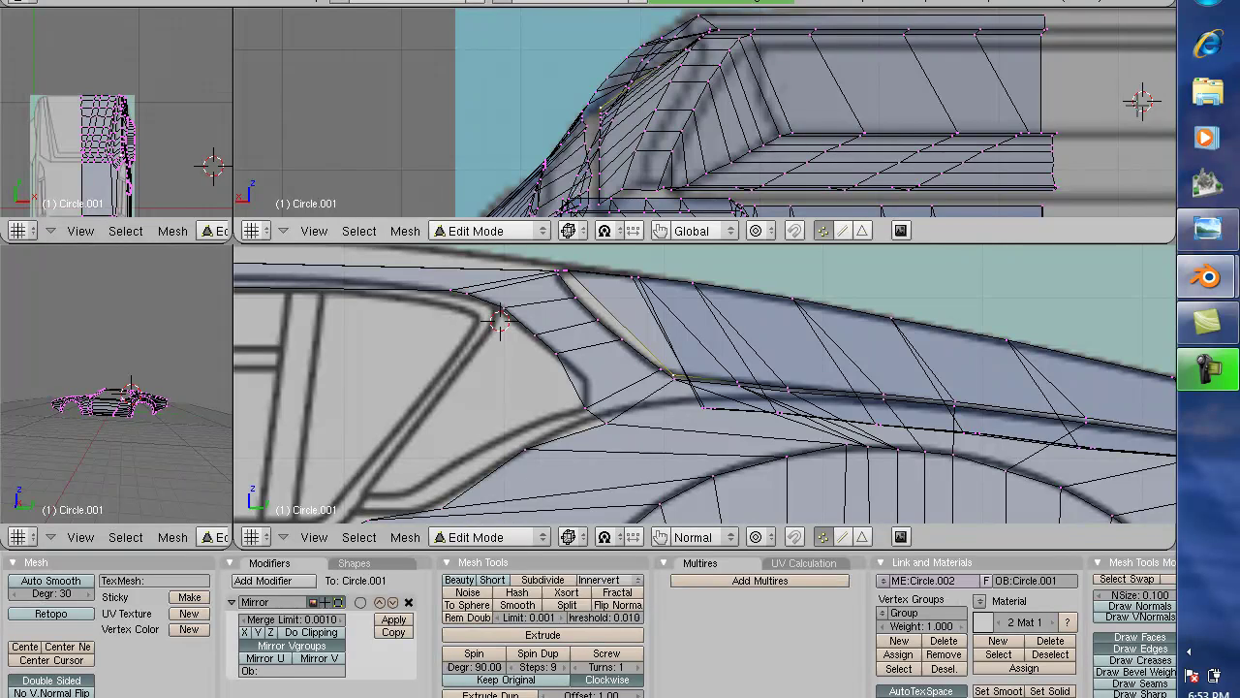
key(ctrl+Tab)
key(Tab)
key(ctrl+Tab)
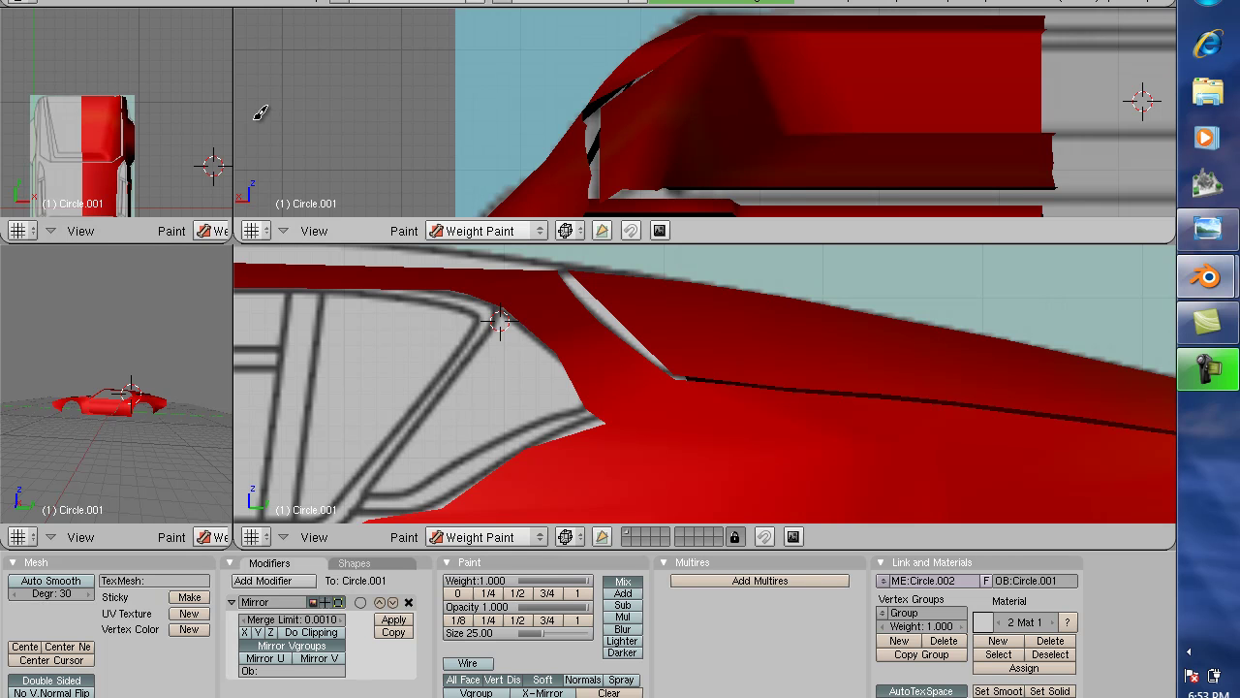
Step: Enlarge the top-left views by dragging the dividers, zoom out, and open the Add Modifier list
drag(246, 102, 599, 188)
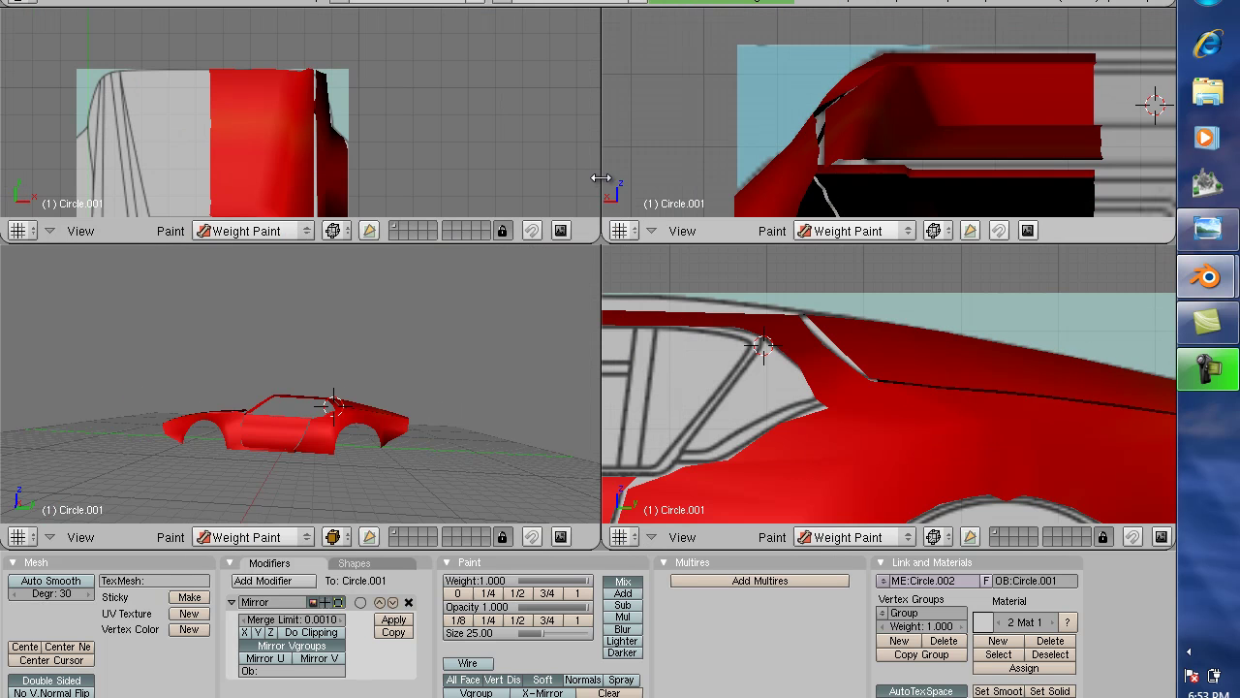
drag(668, 248, 669, 343)
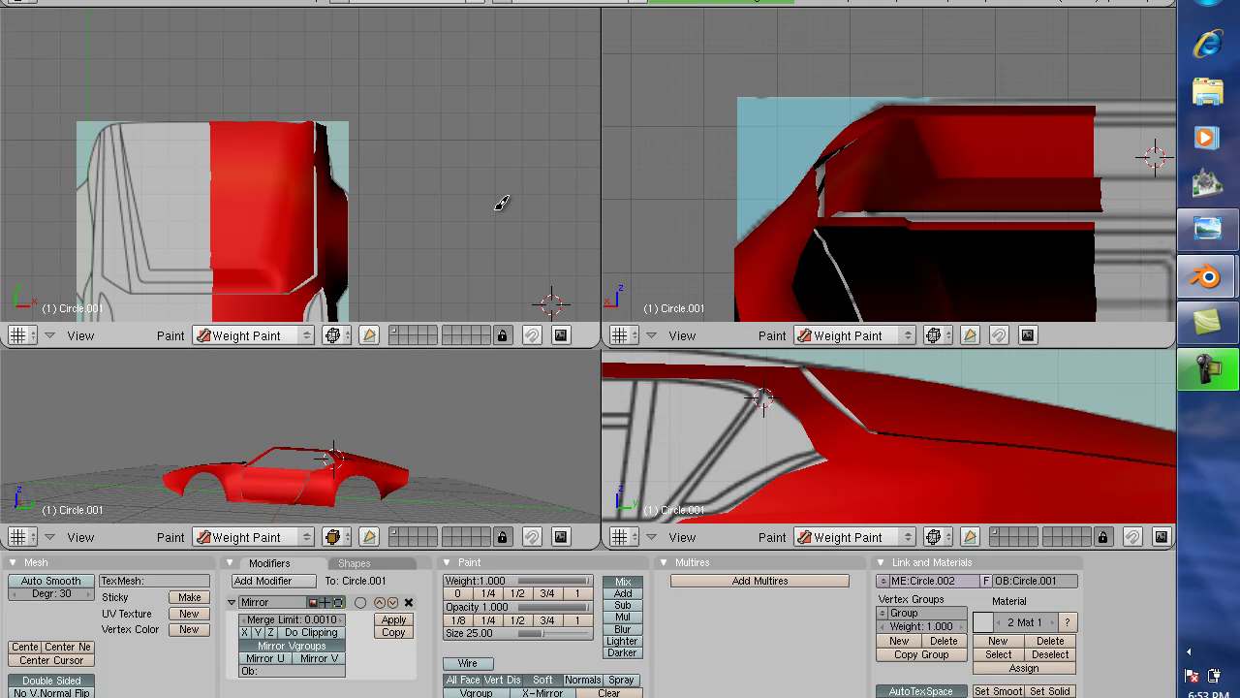
scroll(501, 203, down, 3)
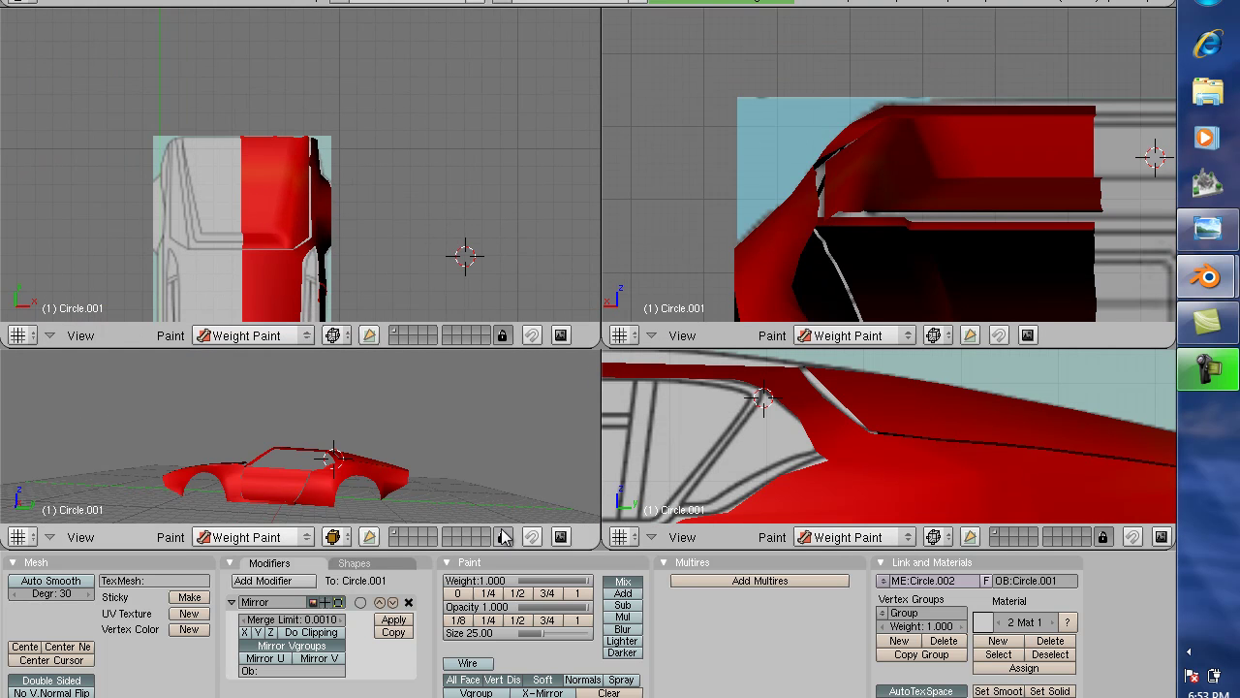
click(267, 585)
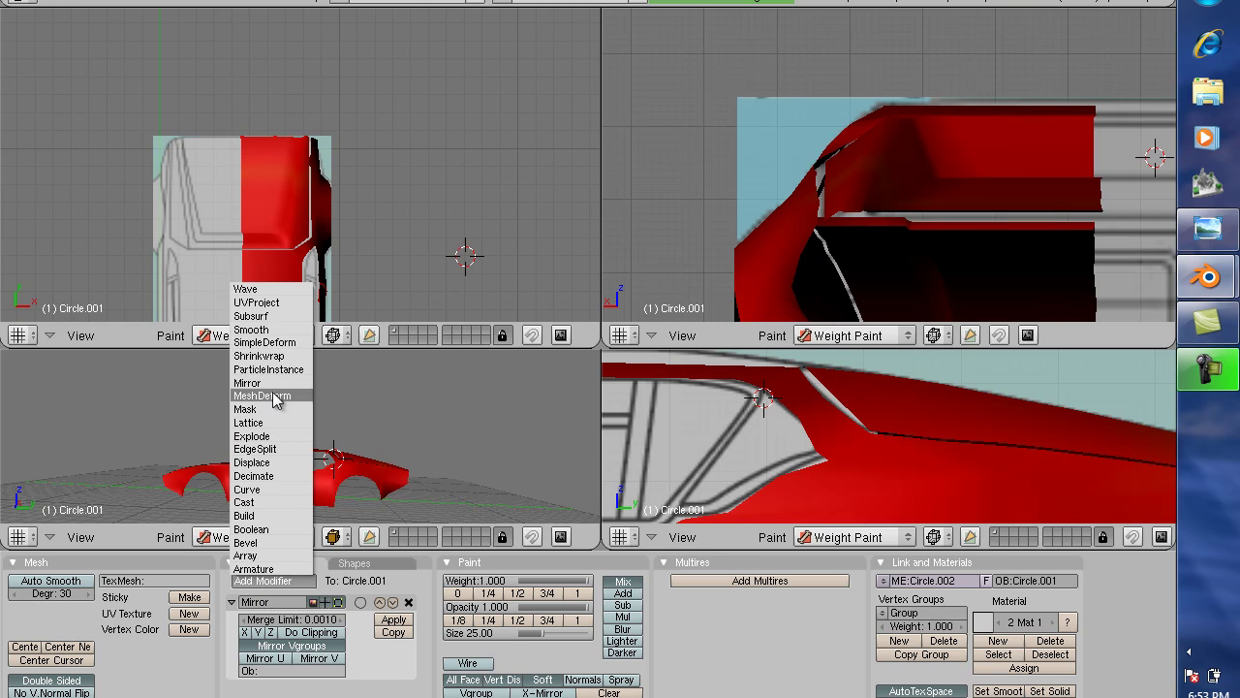
Step: Add a Subdivision Surface modifier after the Mirror modifier to smooth the car body
click(255, 317)
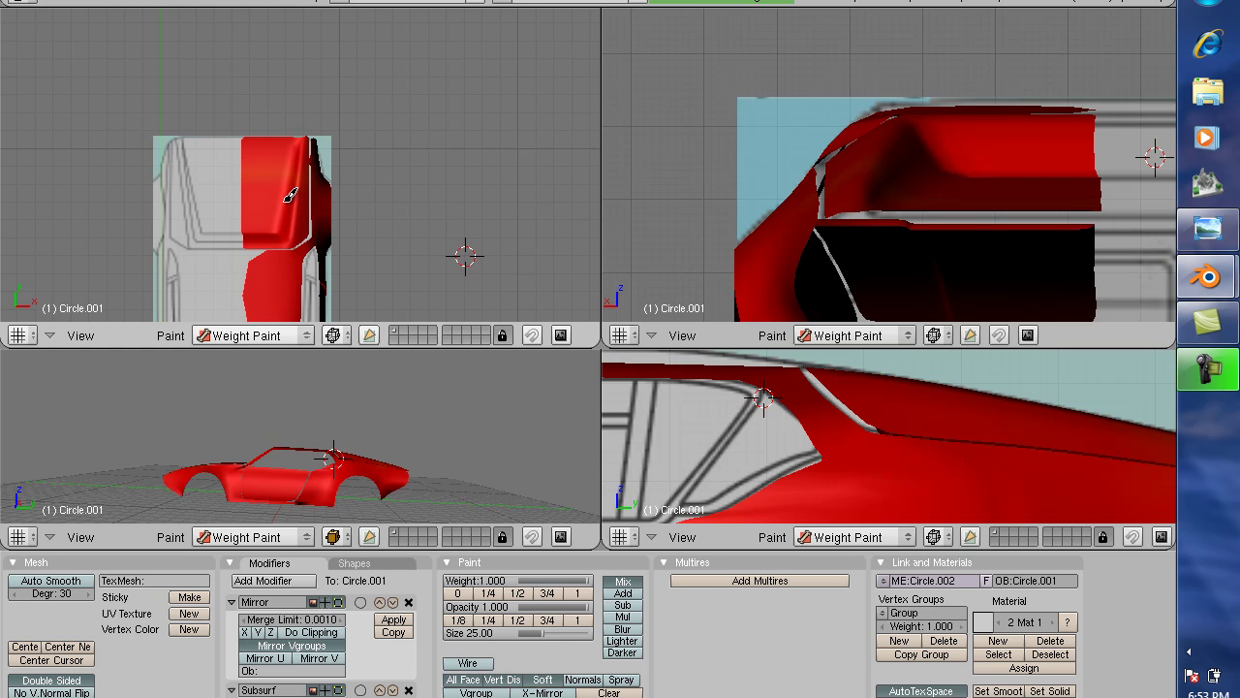
scroll(323, 184, down, 1)
scroll(324, 184, down, 2)
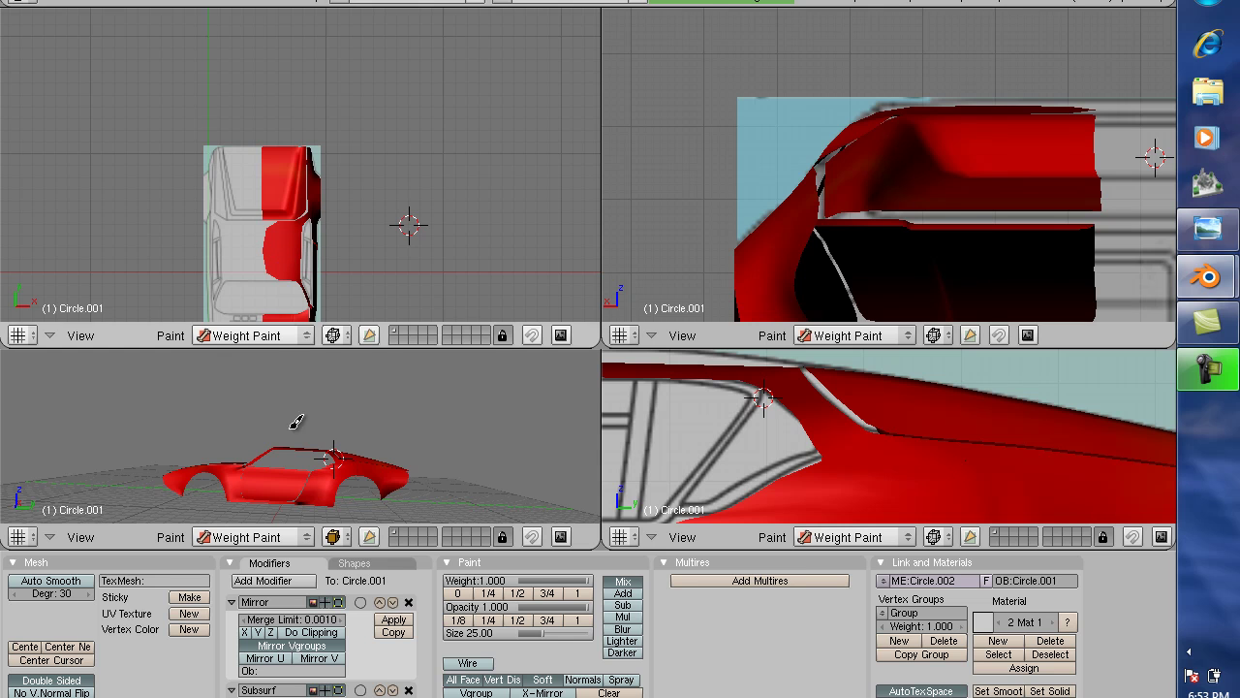
Step: Enable Z-axis mirroring on the car body's Mirror modifier
click(273, 633)
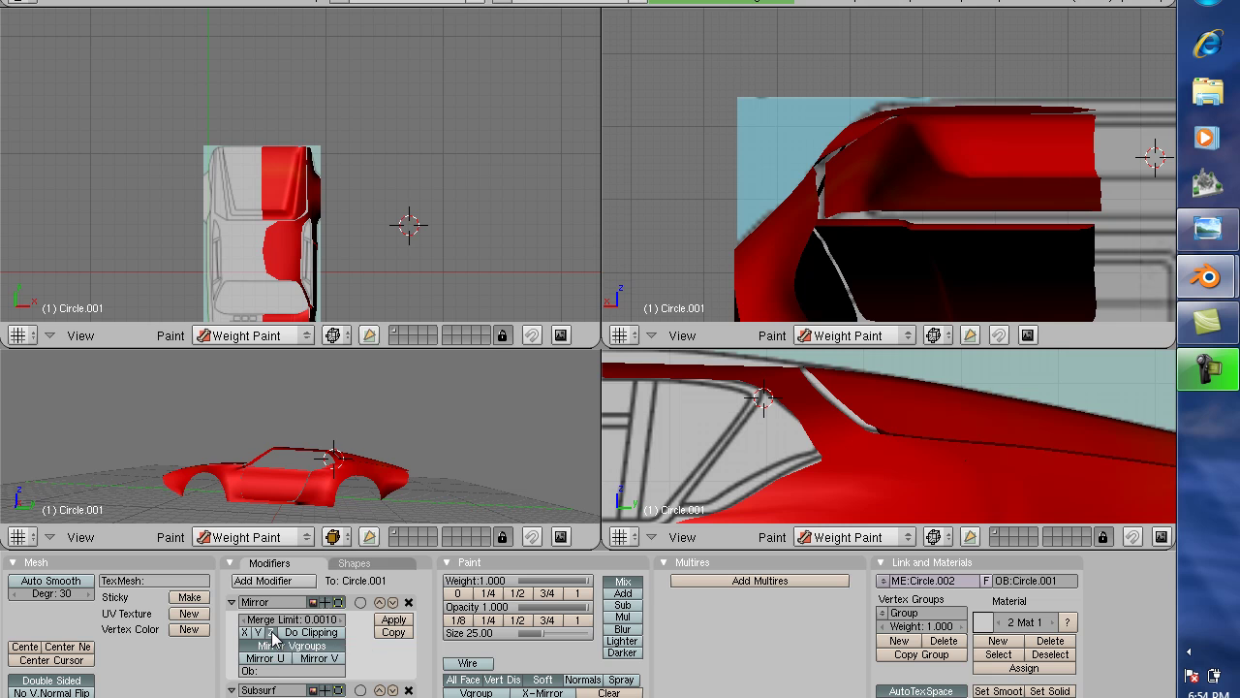
scroll(383, 273, down, 2)
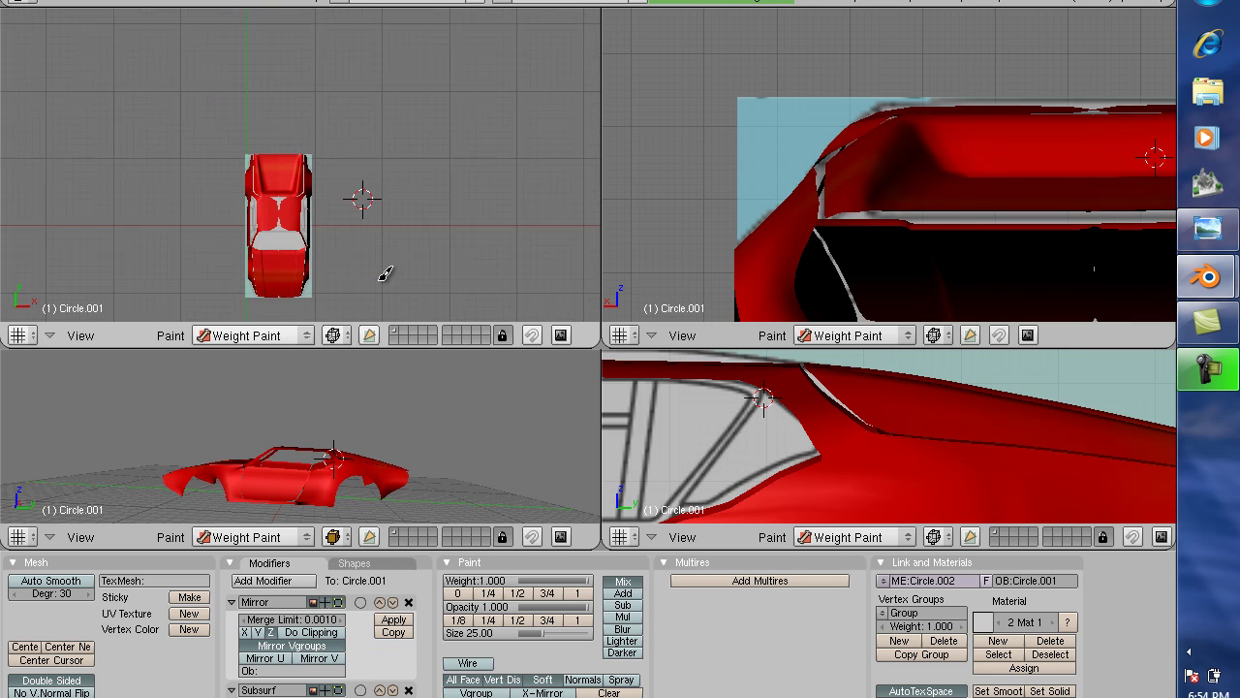
scroll(386, 275, down, 3)
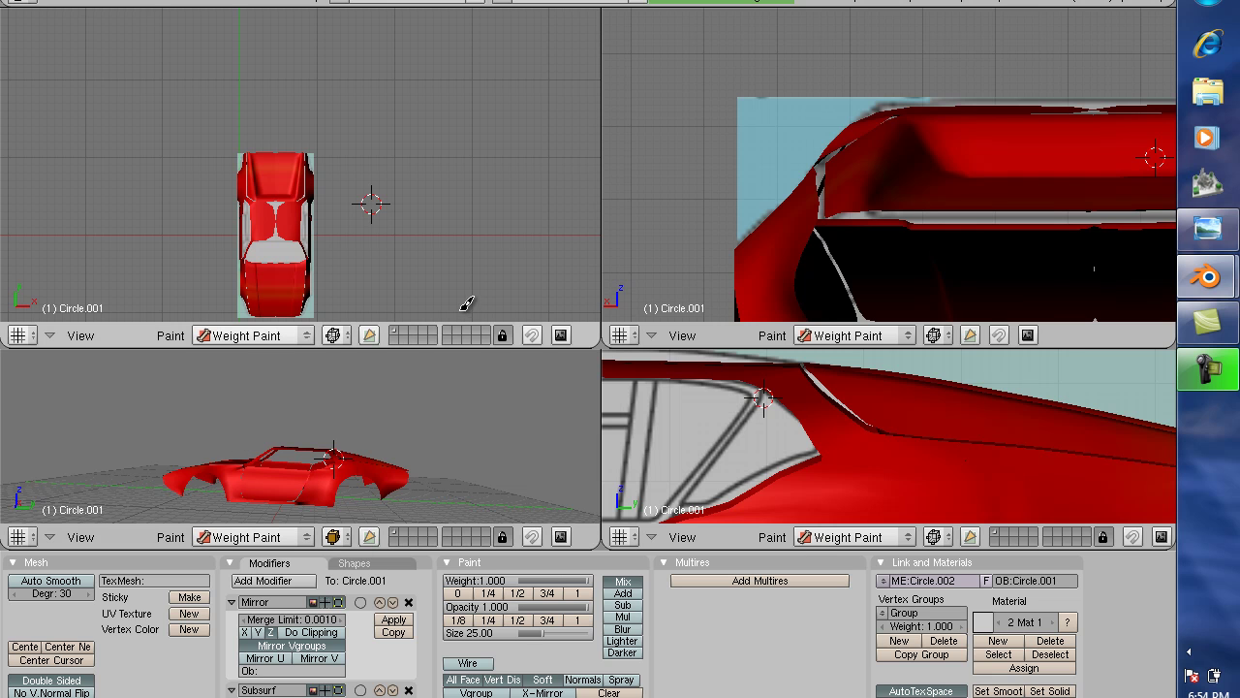
Step: Zoom the top view in and out, then enter Edit Mode to show the mesh wireframe
scroll(448, 285, up, 5)
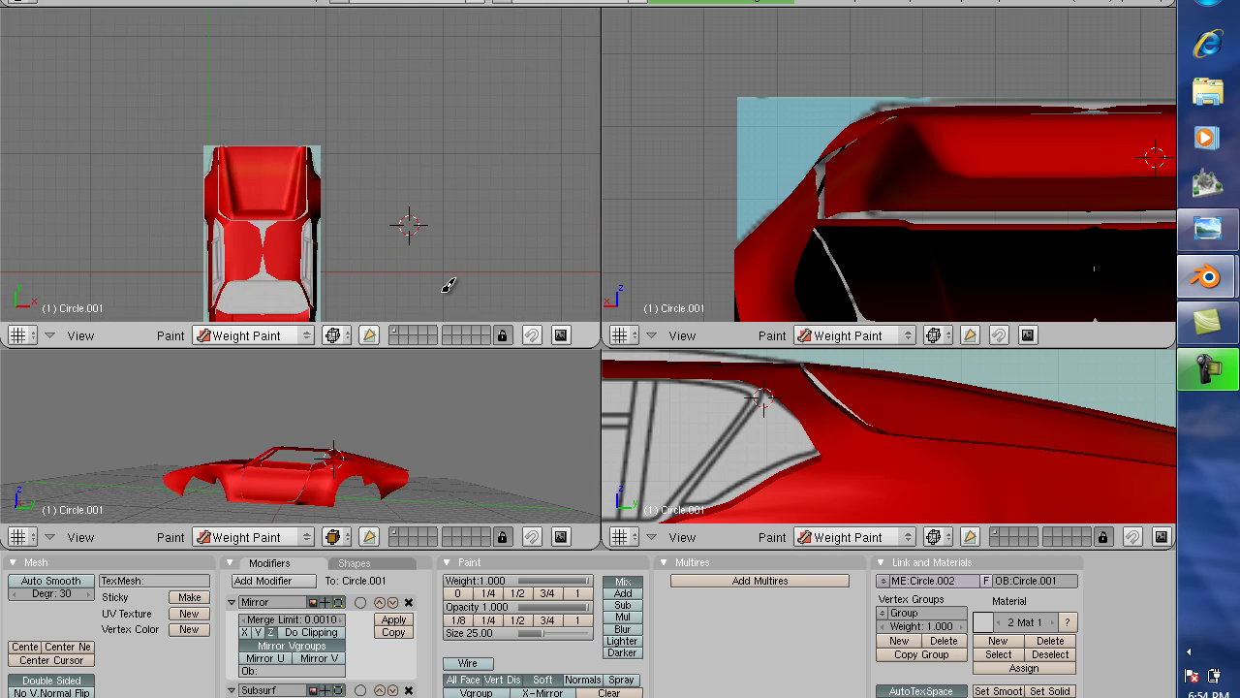
scroll(449, 285, down, 2)
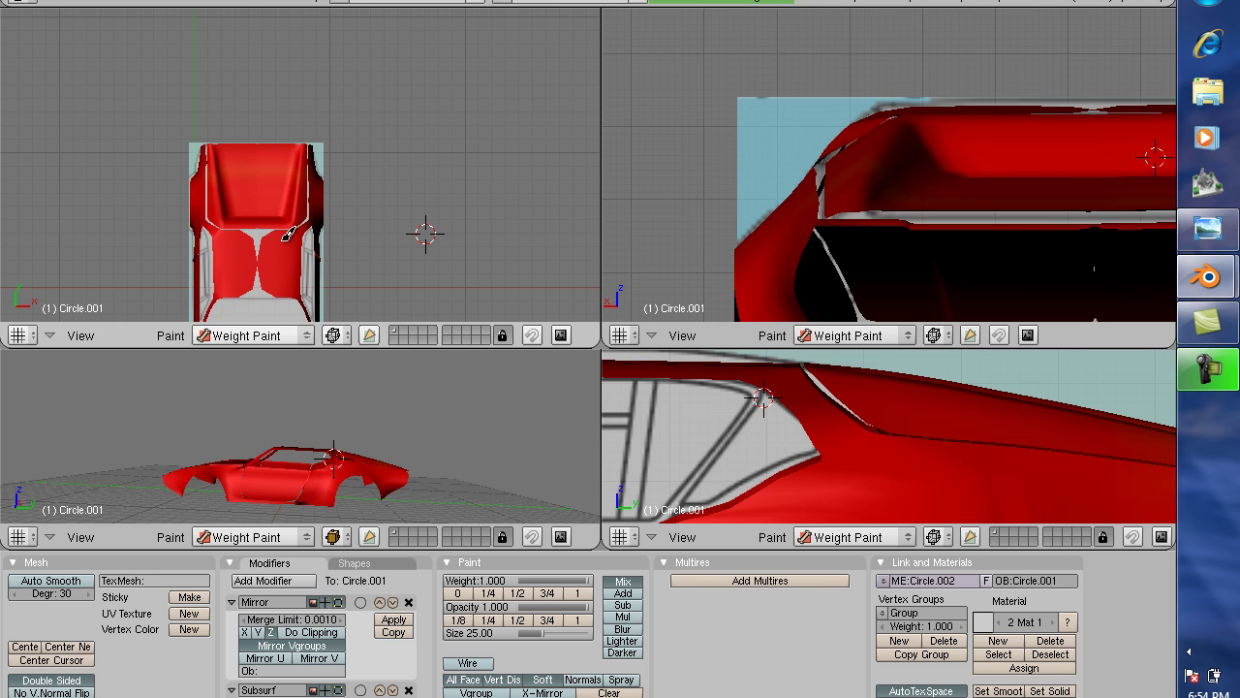
key(Tab)
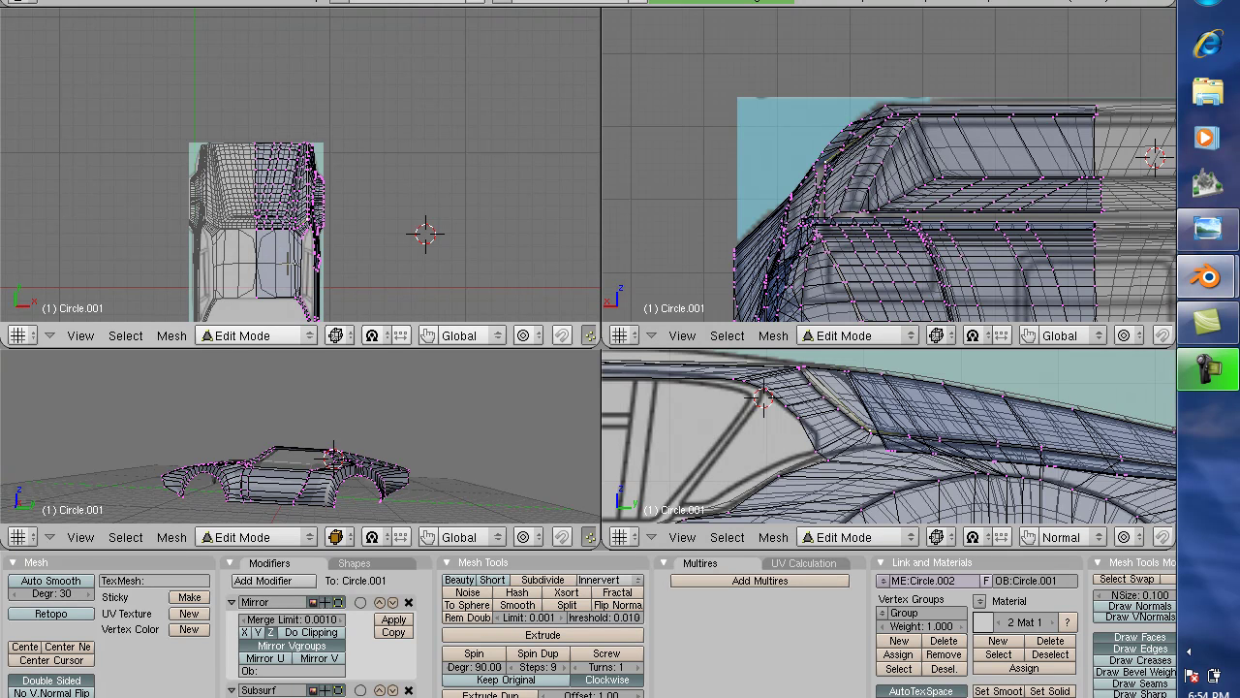
Step: Check the subdivided body in the red preview, zoom the top view onto the rear, and return to Edit Mode
key(ctrl+Tab)
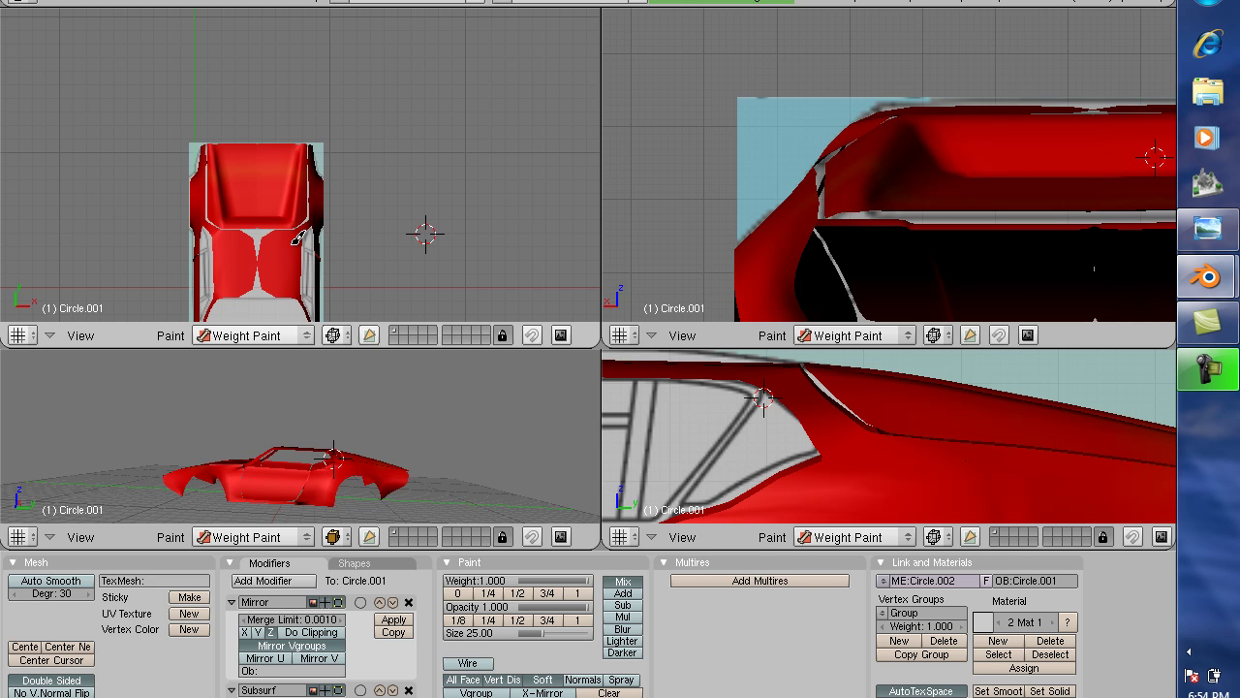
scroll(354, 213, up, 5)
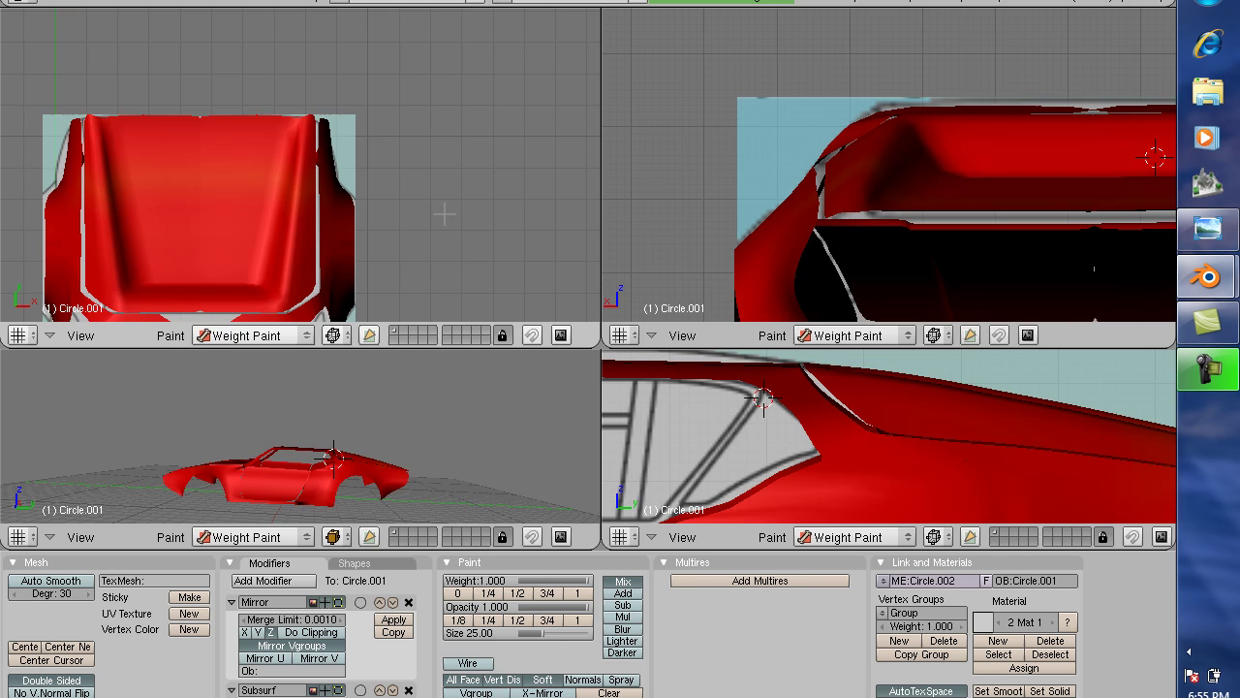
key(Tab)
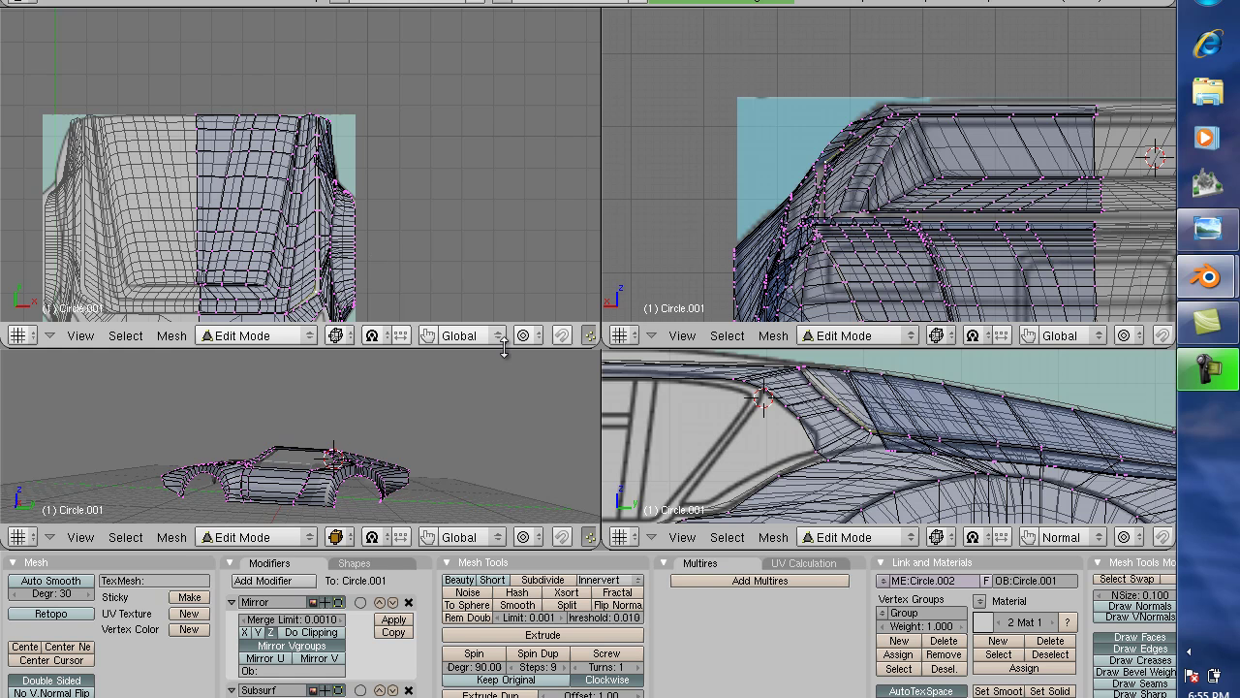
Step: Widen the left views and select faces along the rear roof edge from the bottom up to the top
drag(601, 267, 856, 268)
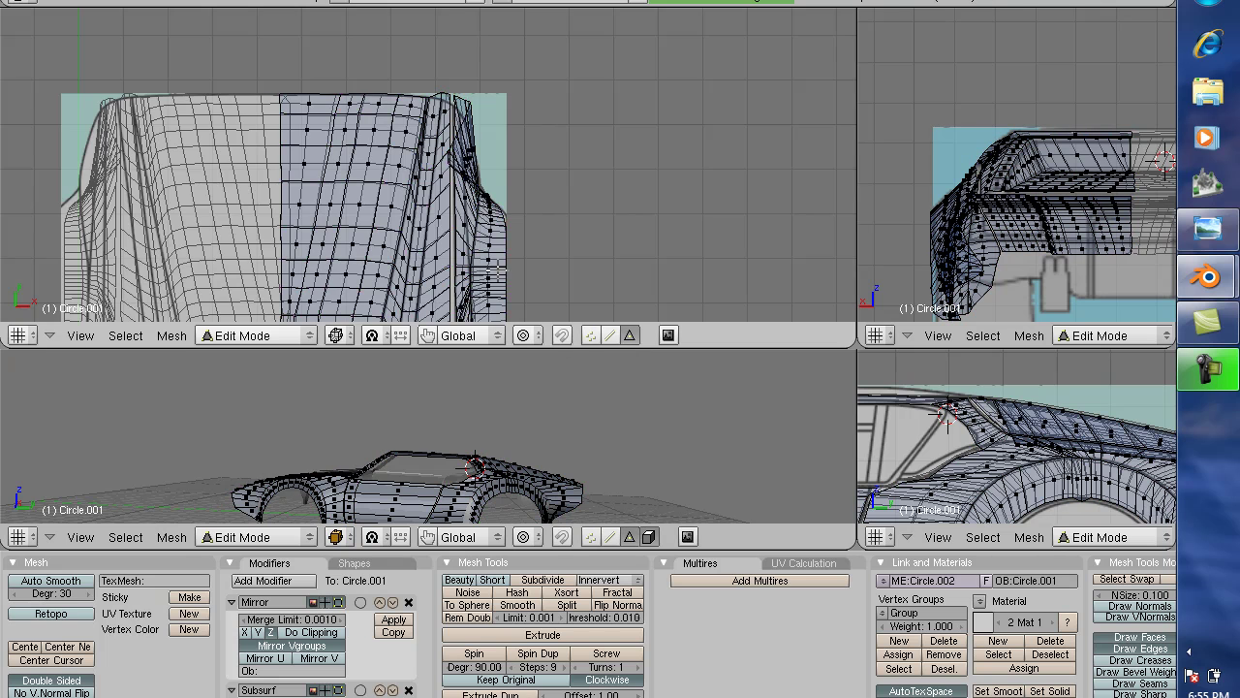
scroll(452, 266, down, 2)
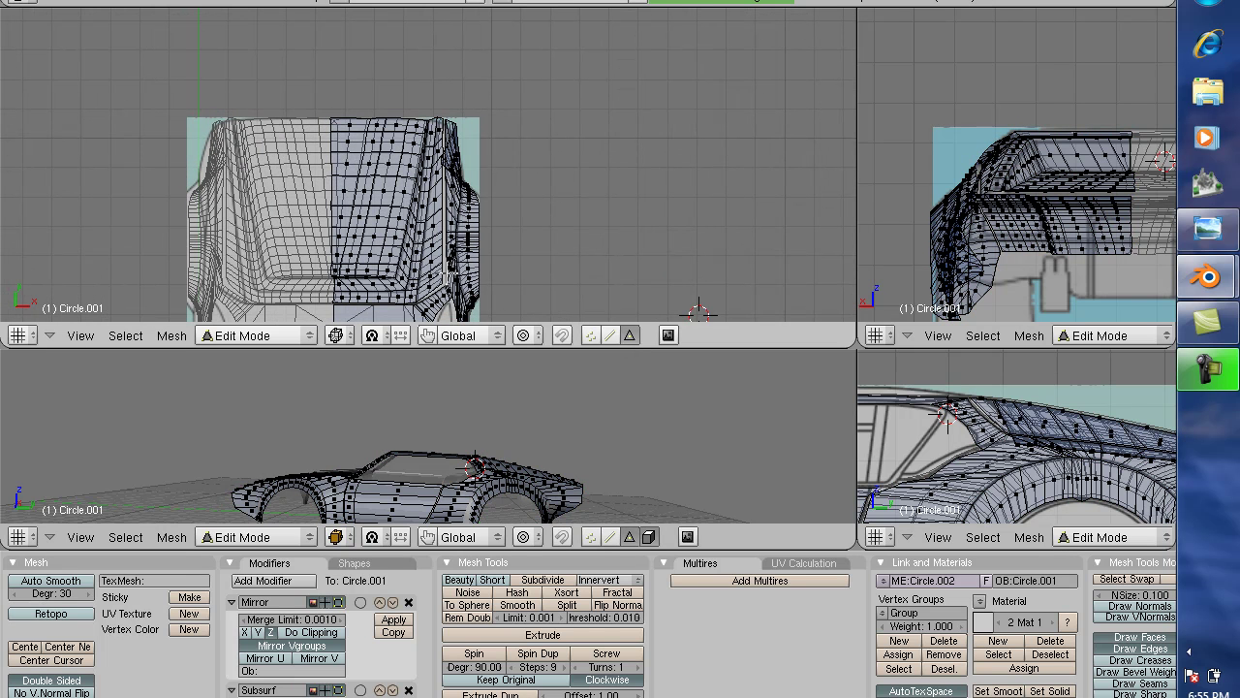
right_click(428, 288)
shift+right_click(432, 275)
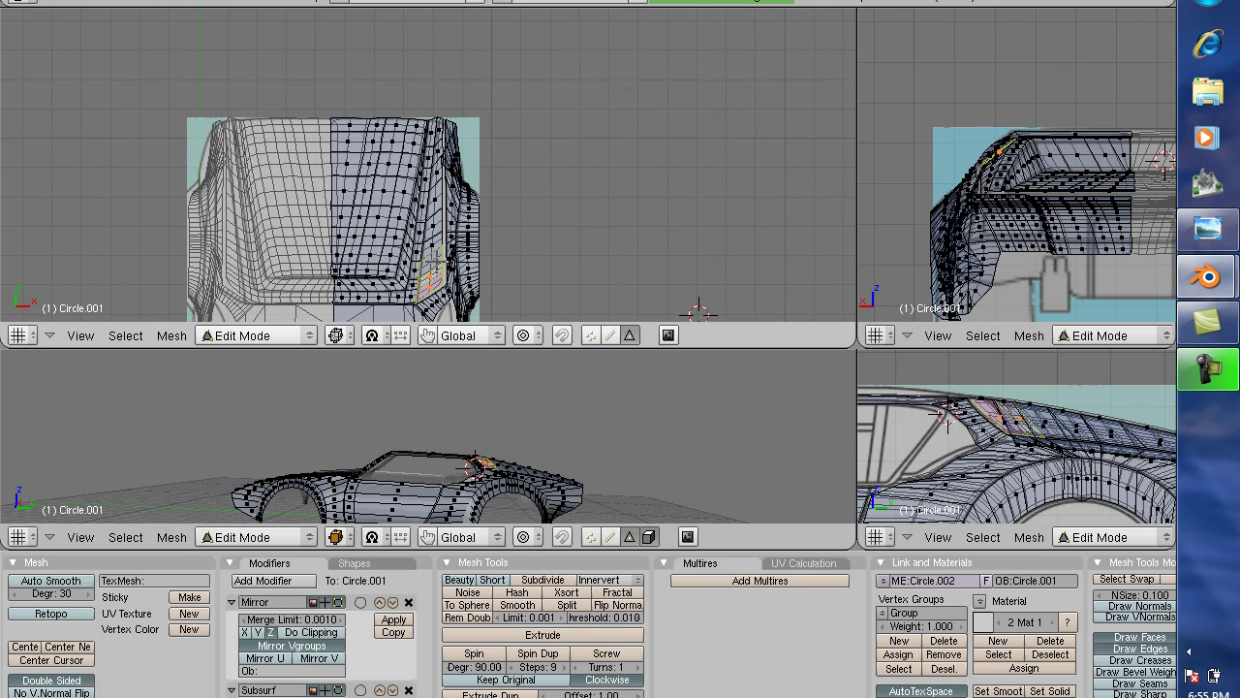
shift+right_click(434, 260)
shift+right_click(435, 245)
shift+right_click(436, 229)
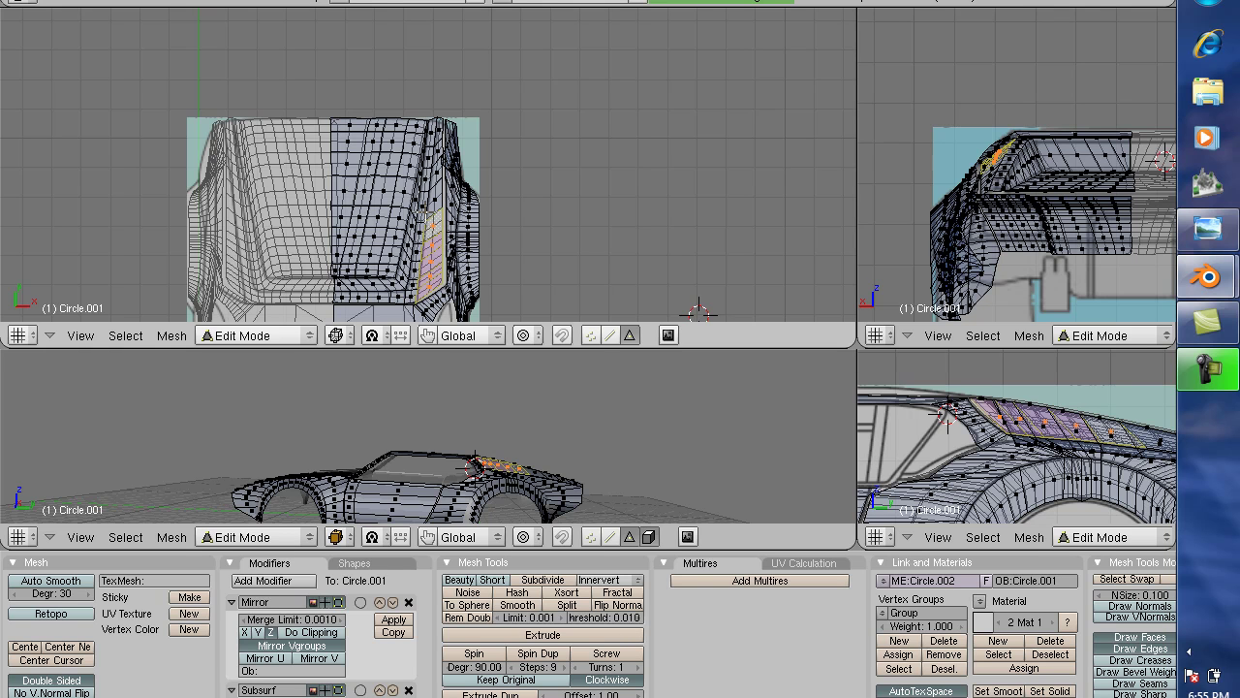
click(436, 198)
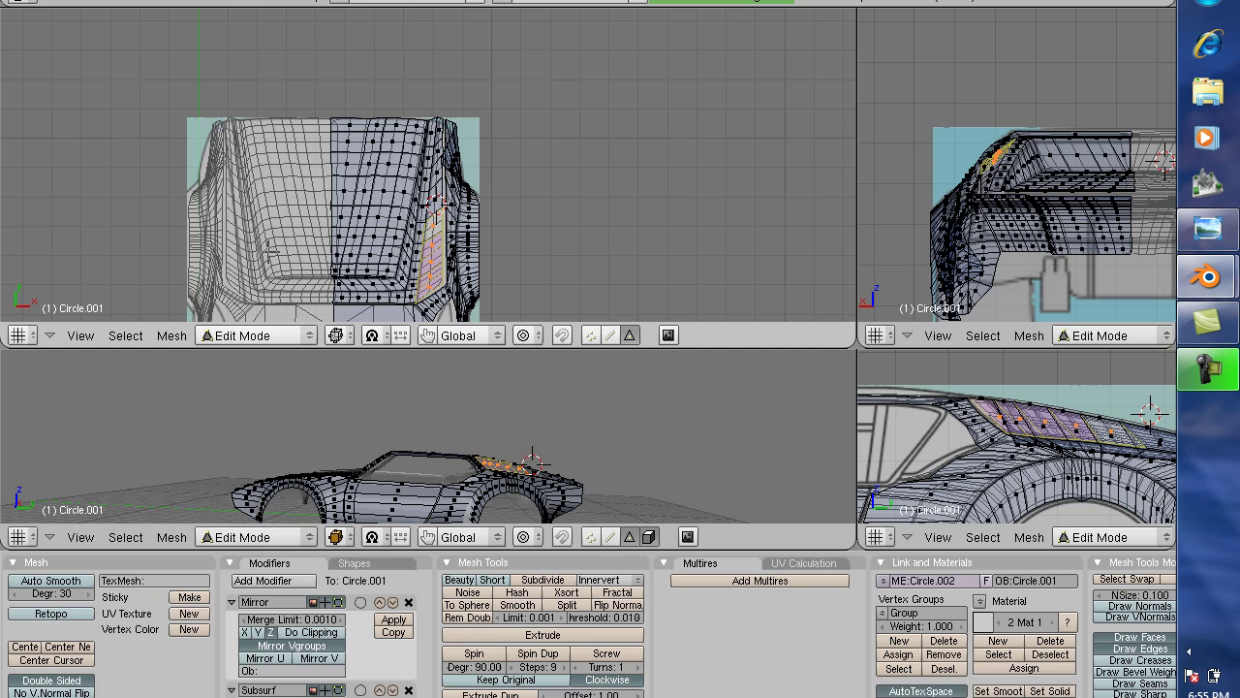
click(769, 177)
shift+right_click(434, 199)
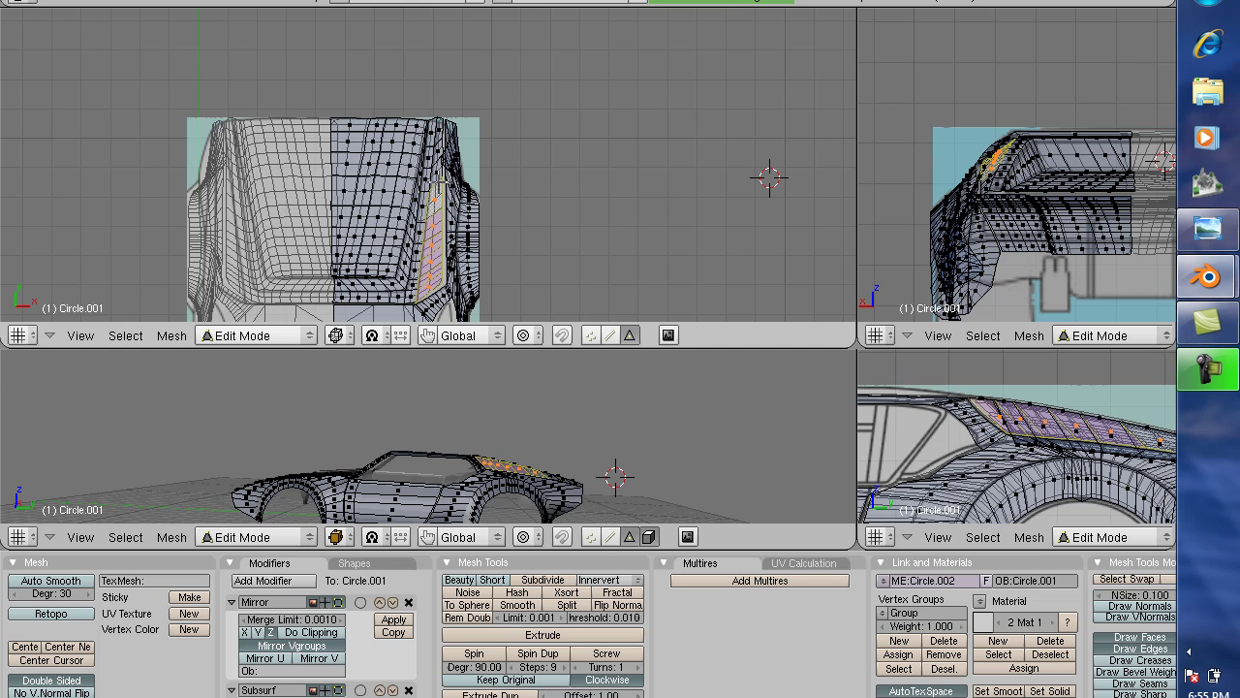
shift+right_click(435, 170)
shift+right_click(433, 150)
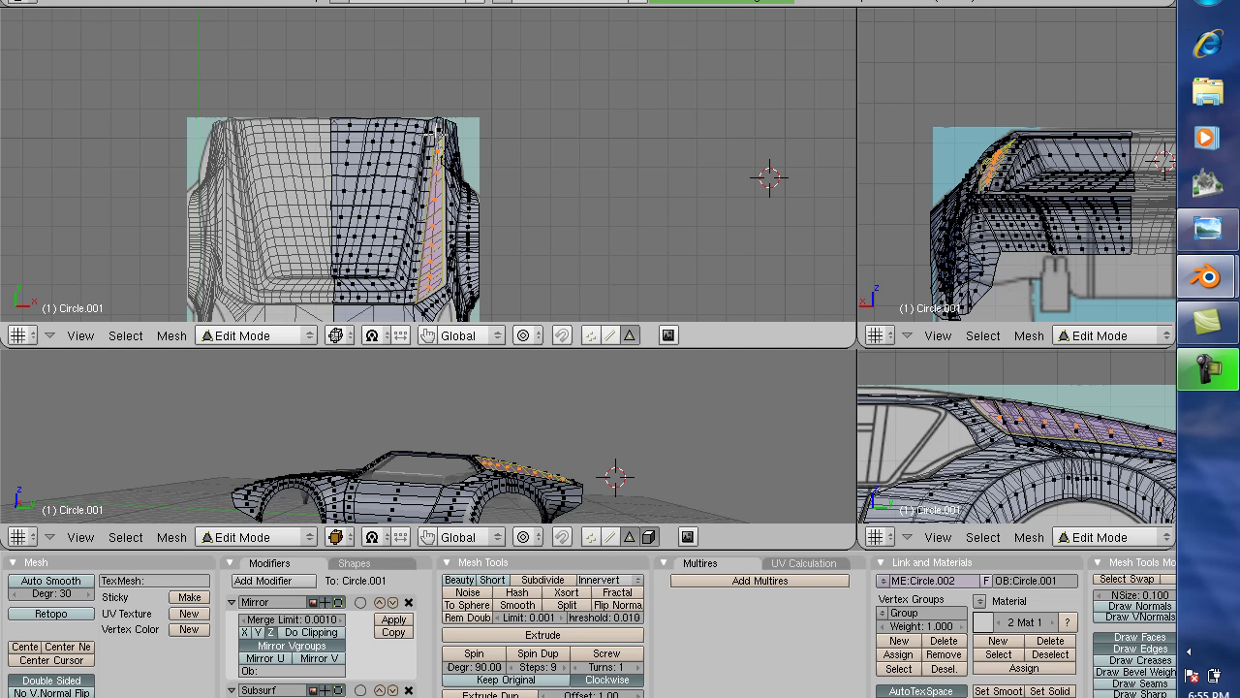
shift+right_click(430, 132)
shift+right_click(428, 127)
Step: Extend the selection with the neighbouring column of faces, down to the bottom and back to the top
shift+right_click(420, 173)
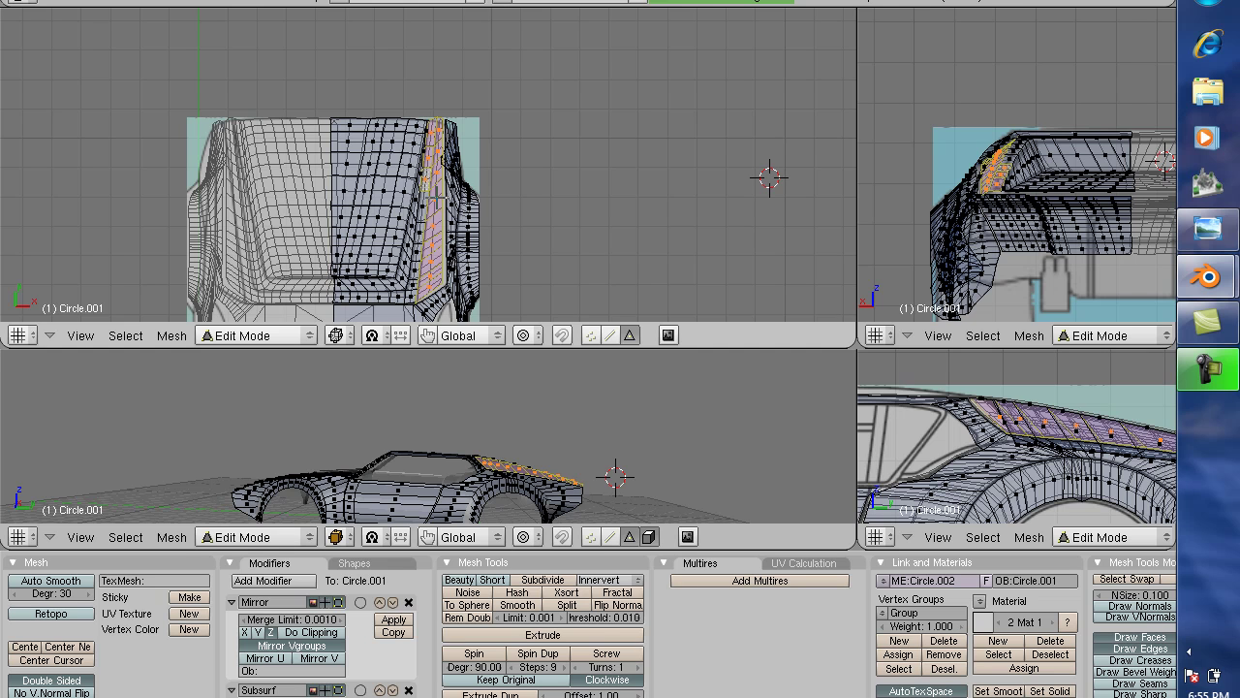
shift+right_click(419, 211)
shift+right_click(420, 237)
shift+right_click(414, 260)
shift+right_click(416, 274)
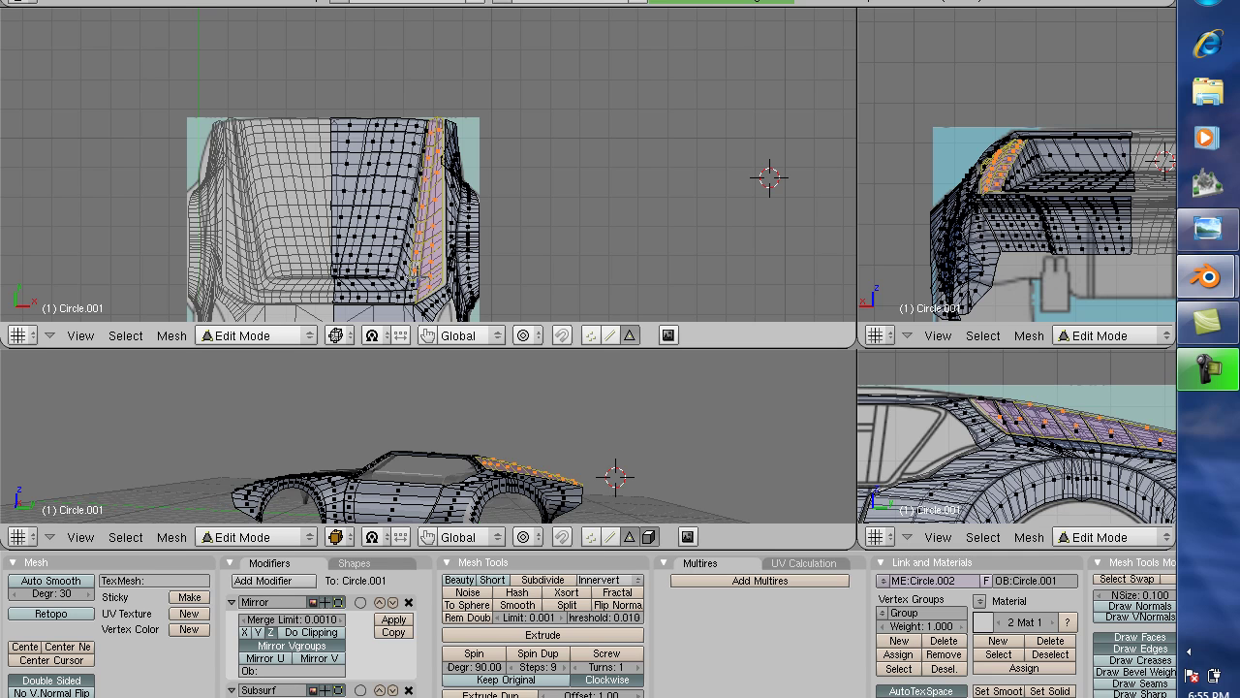
shift+right_click(411, 279)
shift+right_click(407, 274)
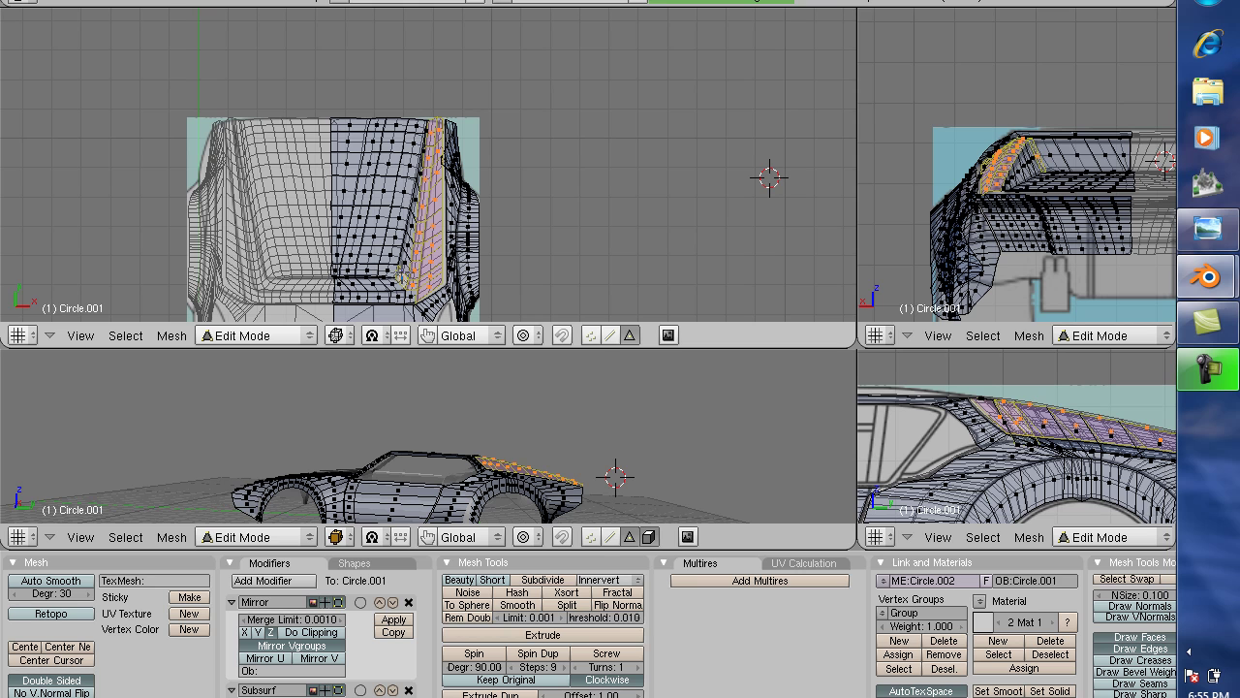
shift+right_click(408, 265)
shift+right_click(407, 261)
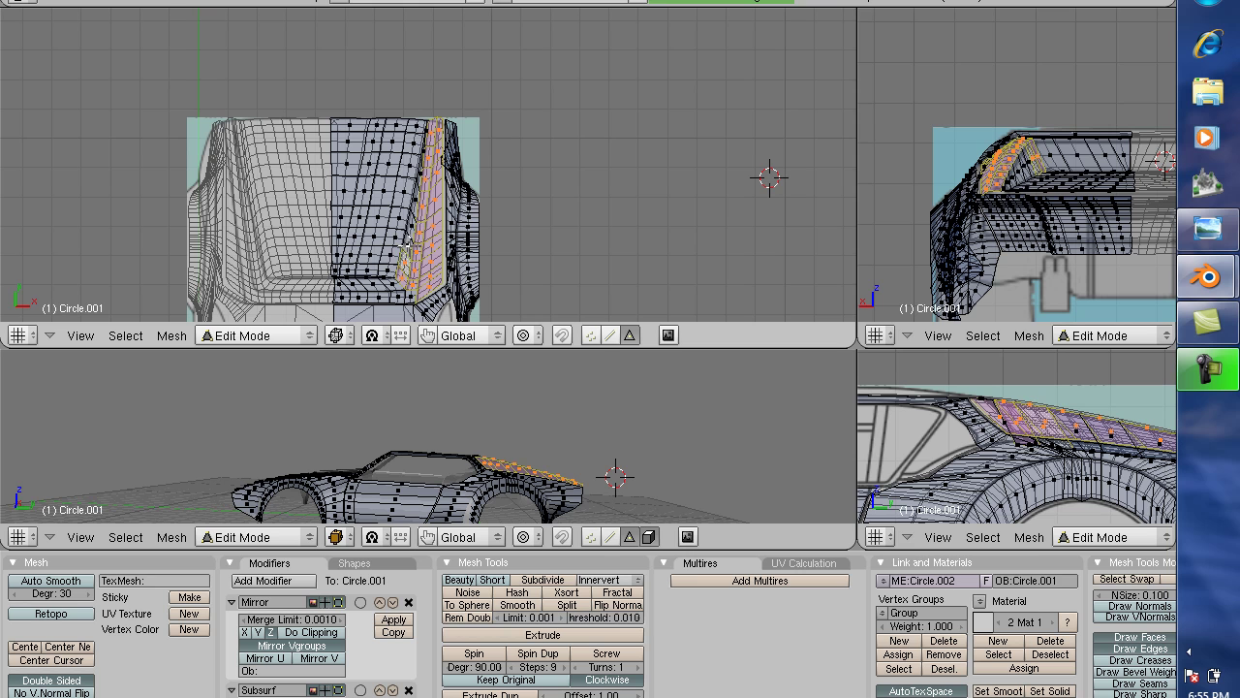
shift+right_click(411, 247)
shift+right_click(410, 232)
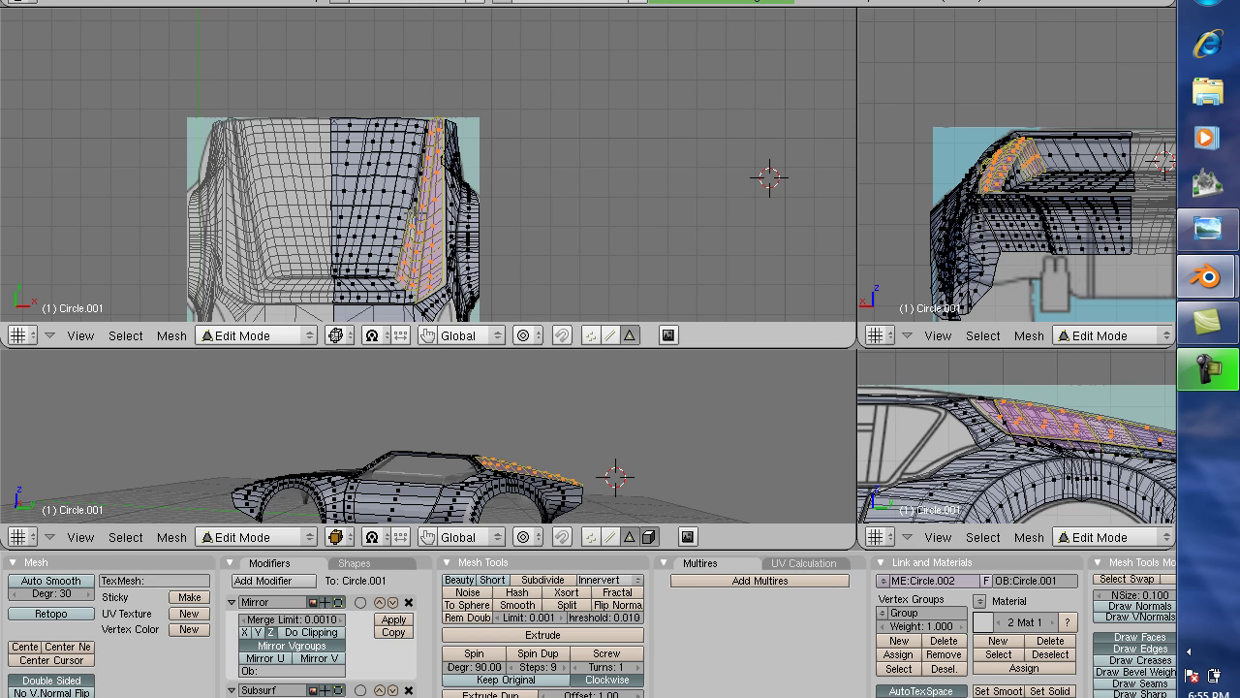
shift+right_click(415, 200)
shift+right_click(425, 177)
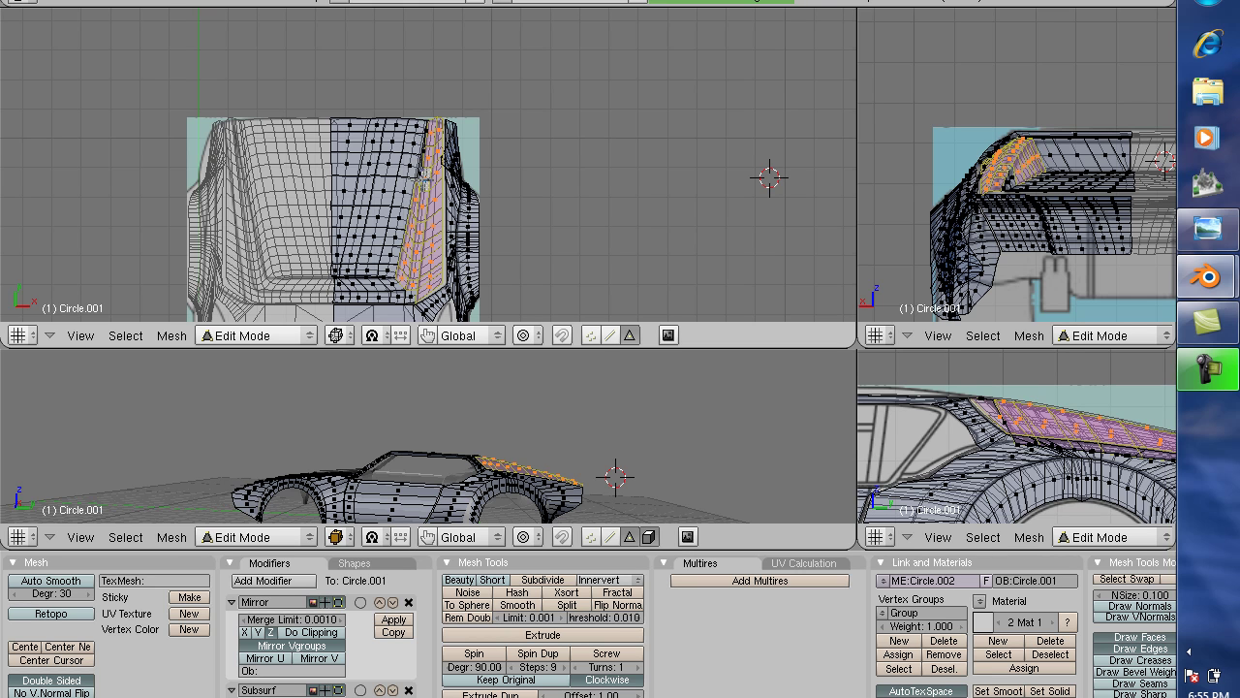
shift+right_click(422, 167)
Step: Give the selected rear roof edges a full 1.000 crease and return to the red weight-paint preview
key(shift+e)
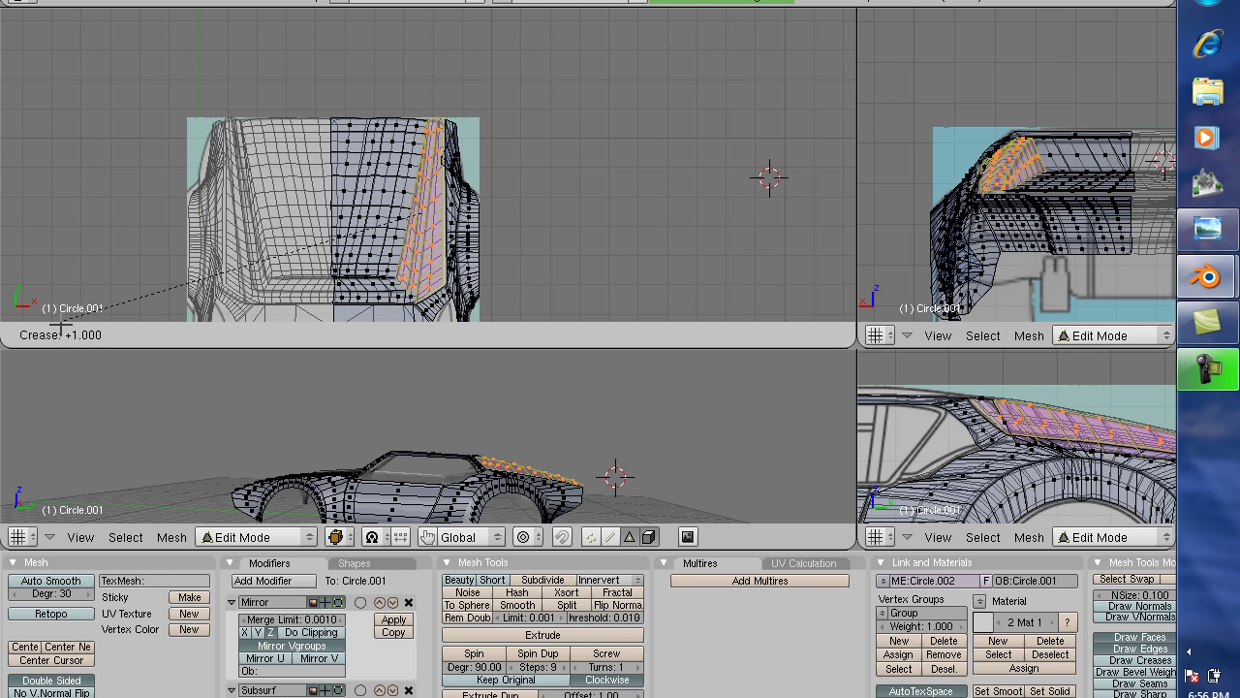
click(458, 219)
click(725, 197)
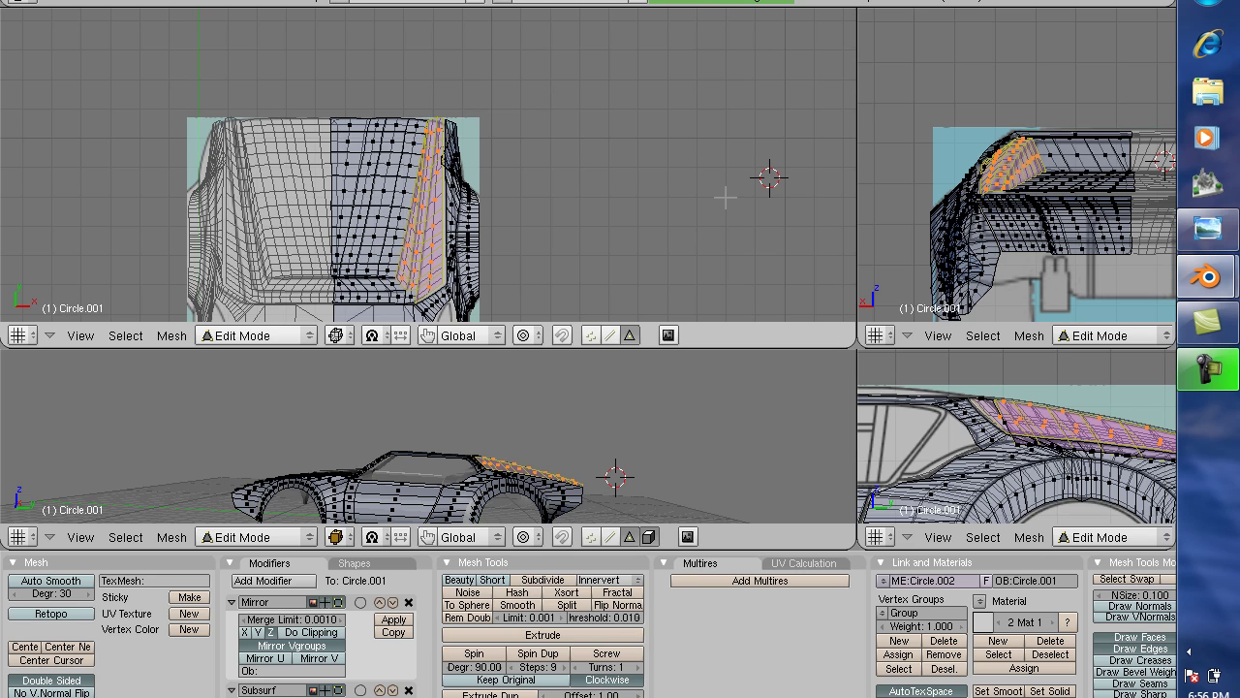
key(ctrl+Tab)
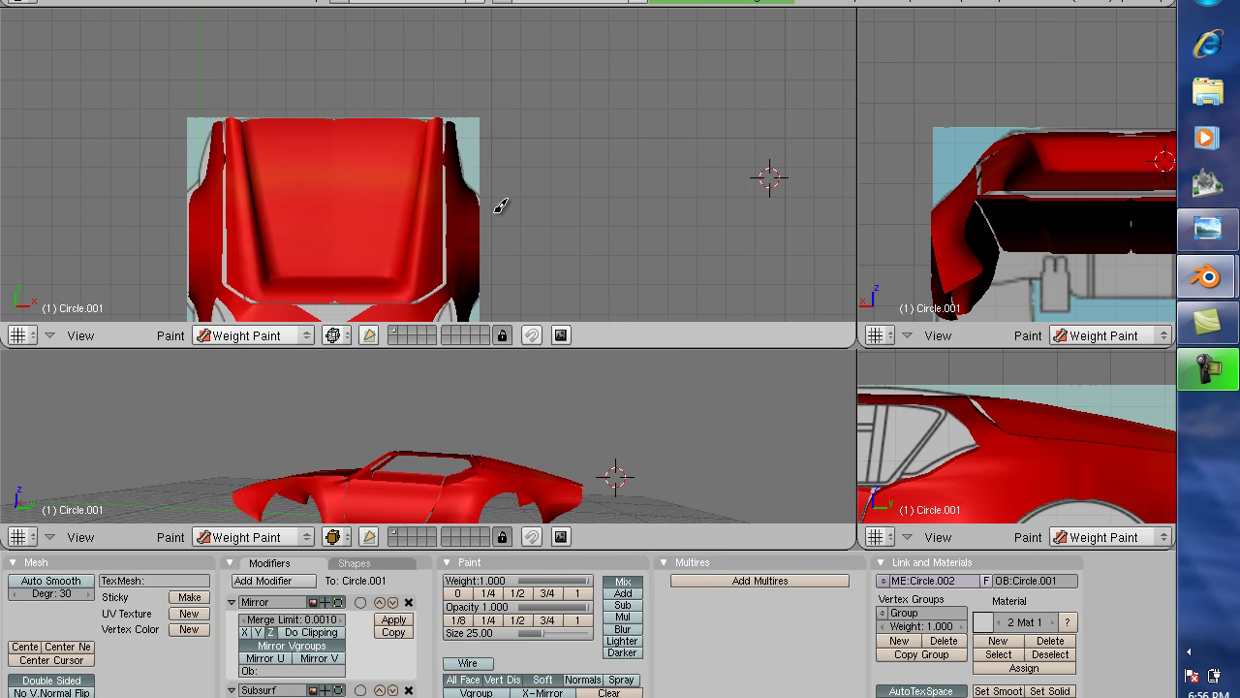
drag(858, 199, 415, 189)
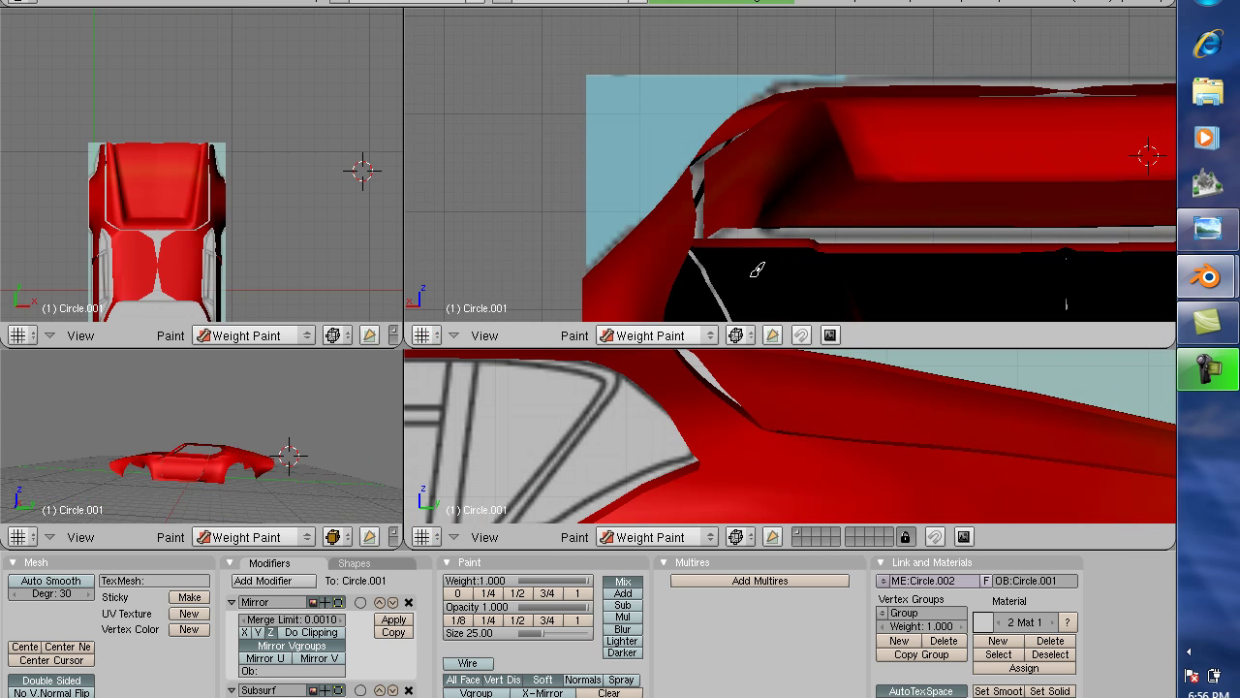
scroll(757, 270, up, 5)
scroll(759, 273, down, 4)
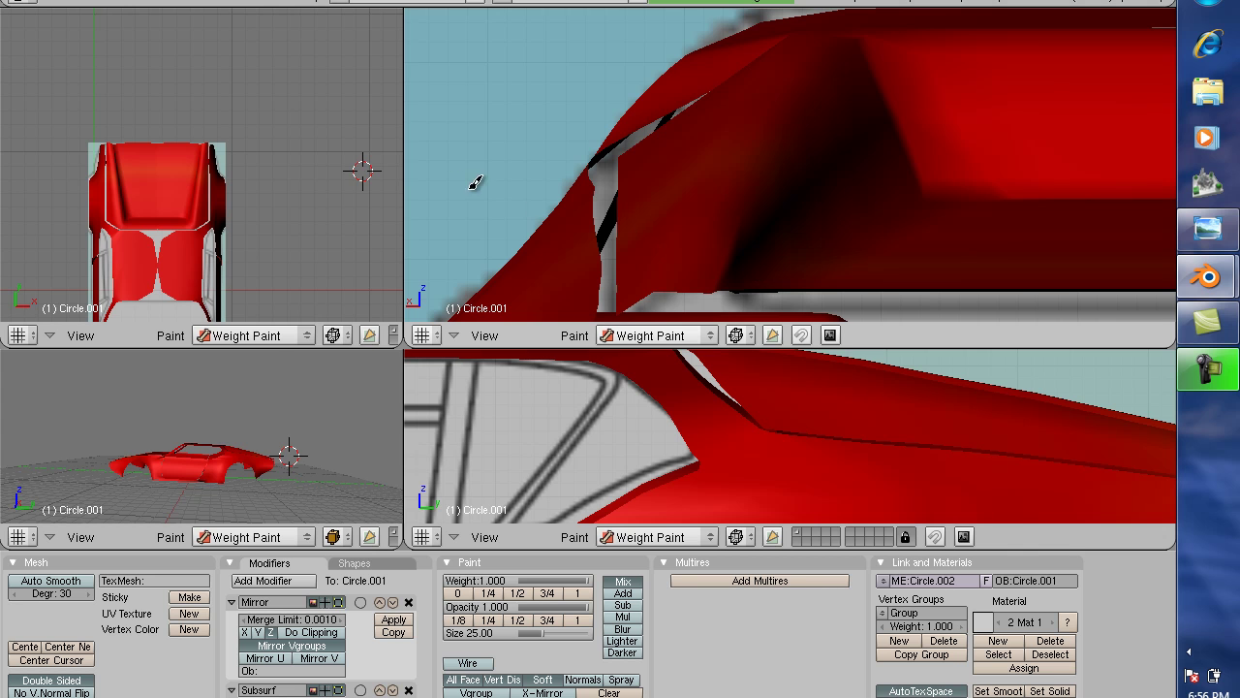
drag(404, 178, 863, 167)
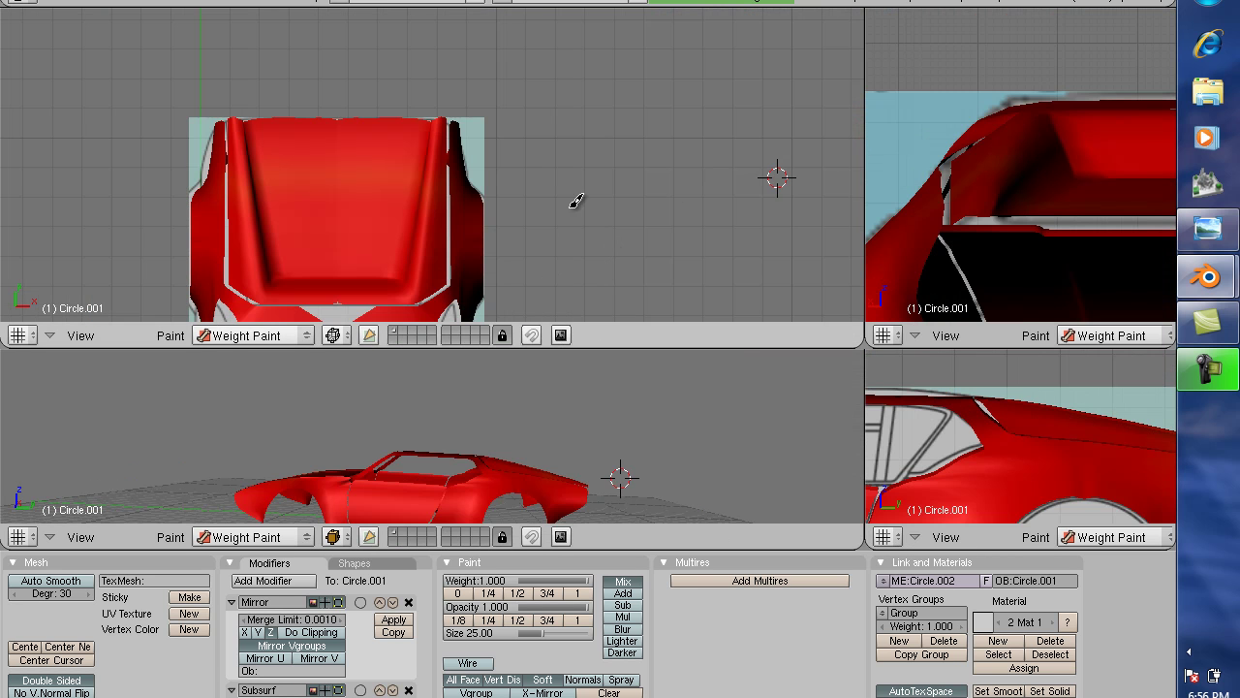
drag(602, 346, 633, 136)
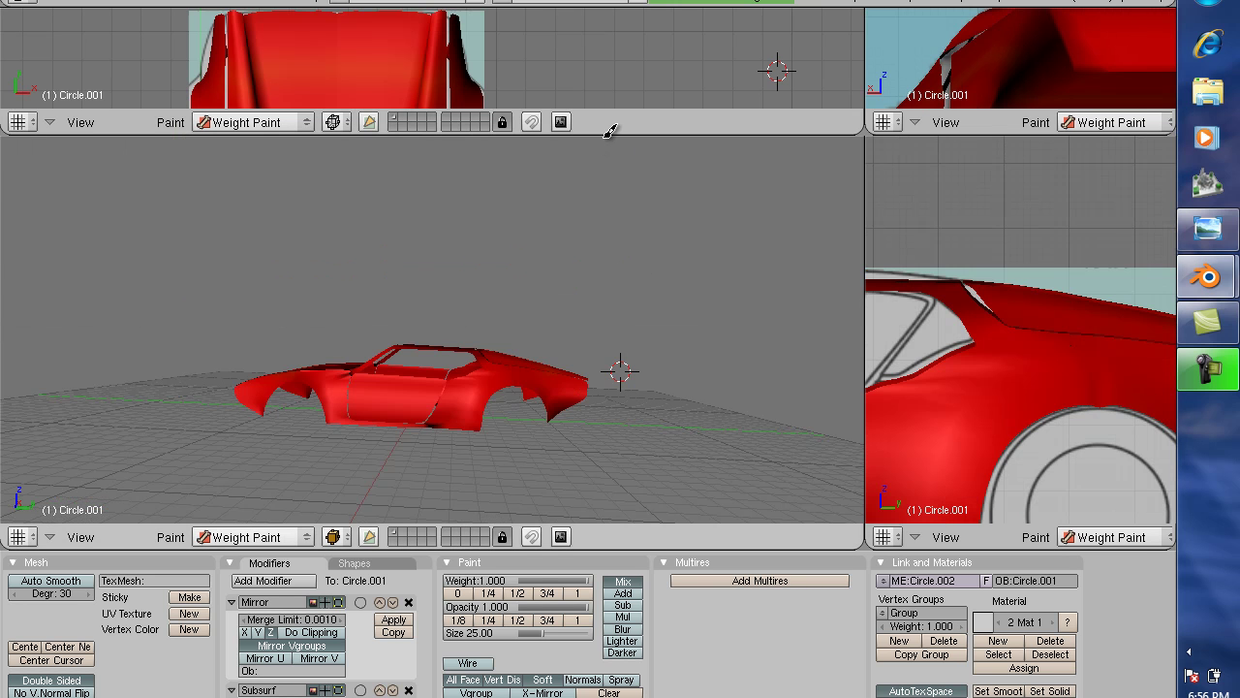
Step: Enlarge the lower views, orbit the car round to the rear and zoom in on the roof
mouse_move(602, 137)
mouse_down()
mouse_move(607, 72)
mouse_move(604, 145)
mouse_up()
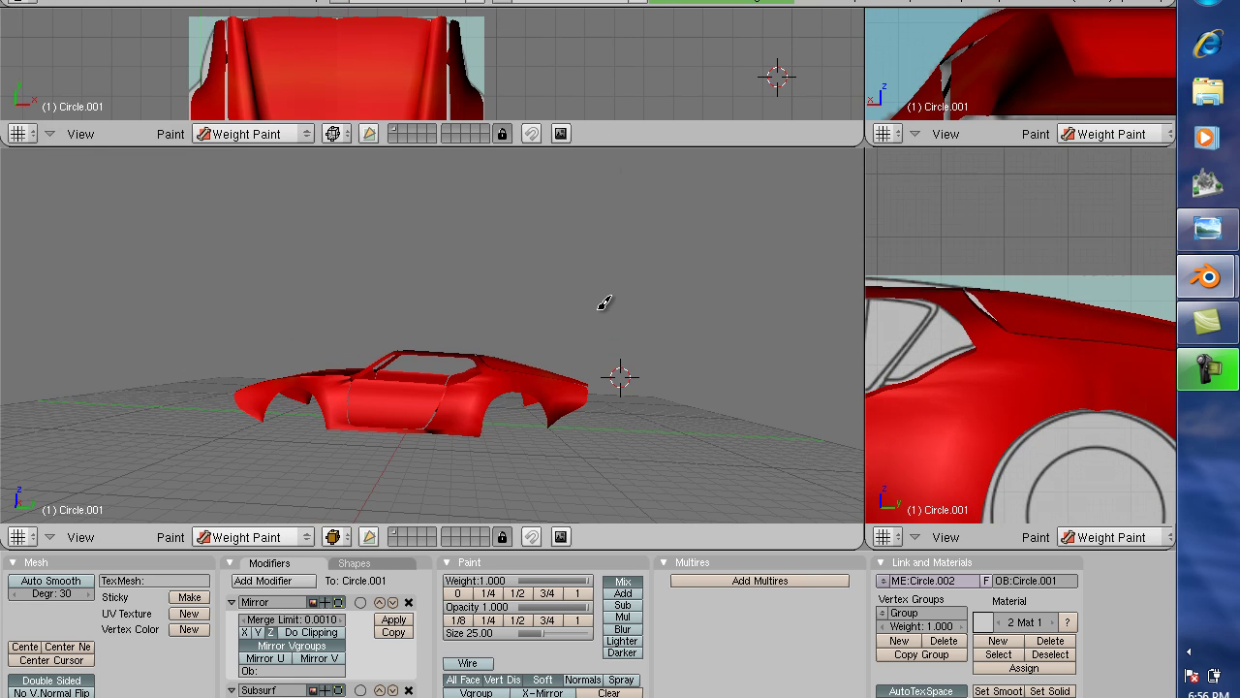
middle_drag(605, 303, 406, 310)
middle_drag(547, 333, 603, 329)
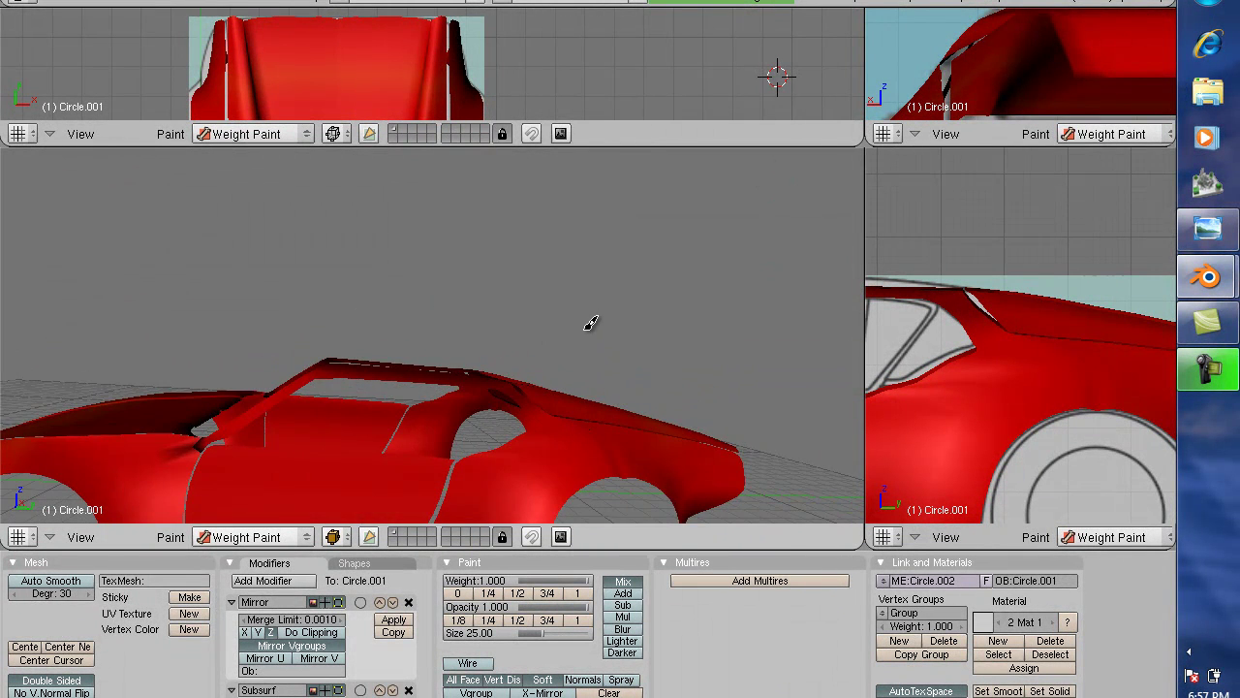
scroll(587, 323, up, 1)
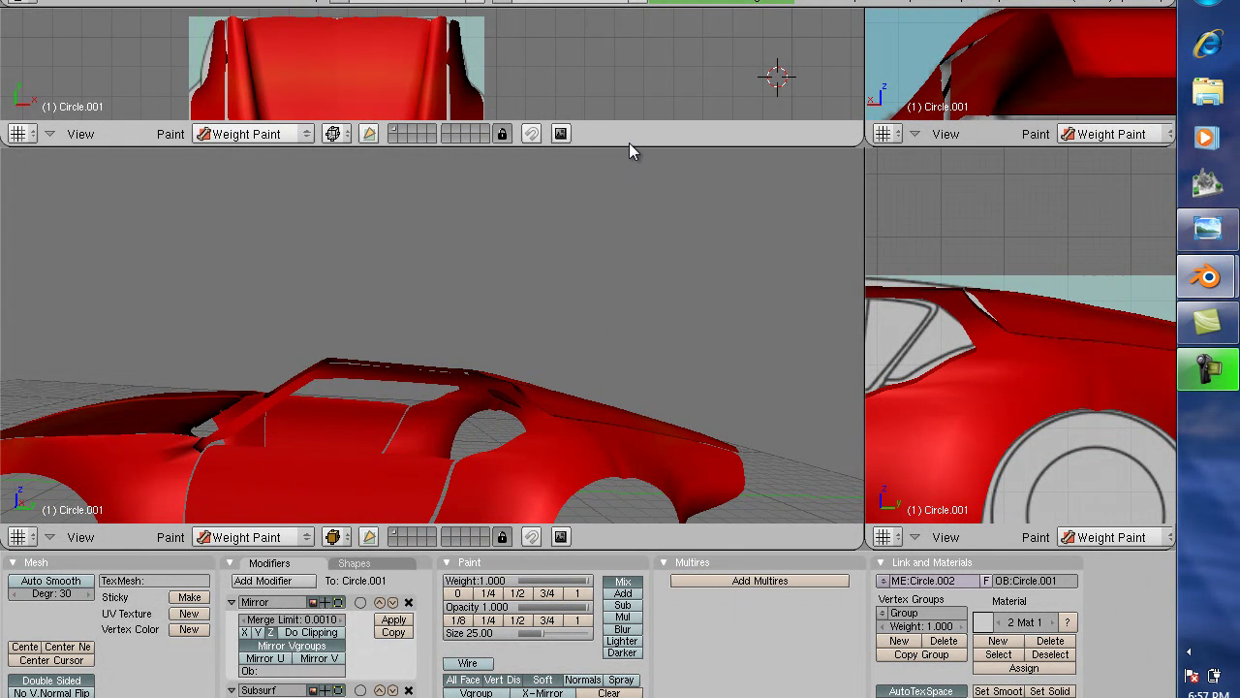
Step: Make the upper views taller and zoom out the top view to show the whole car
drag(630, 145, 614, 285)
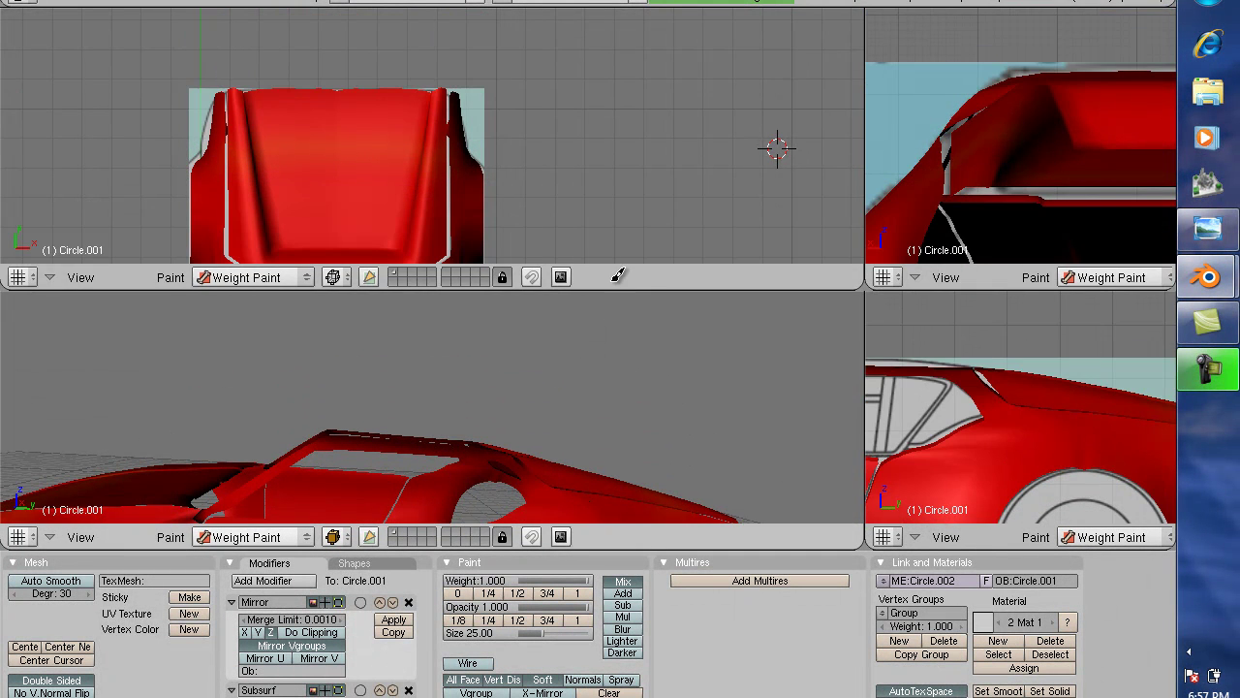
scroll(585, 195, down, 4)
scroll(585, 195, down, 1)
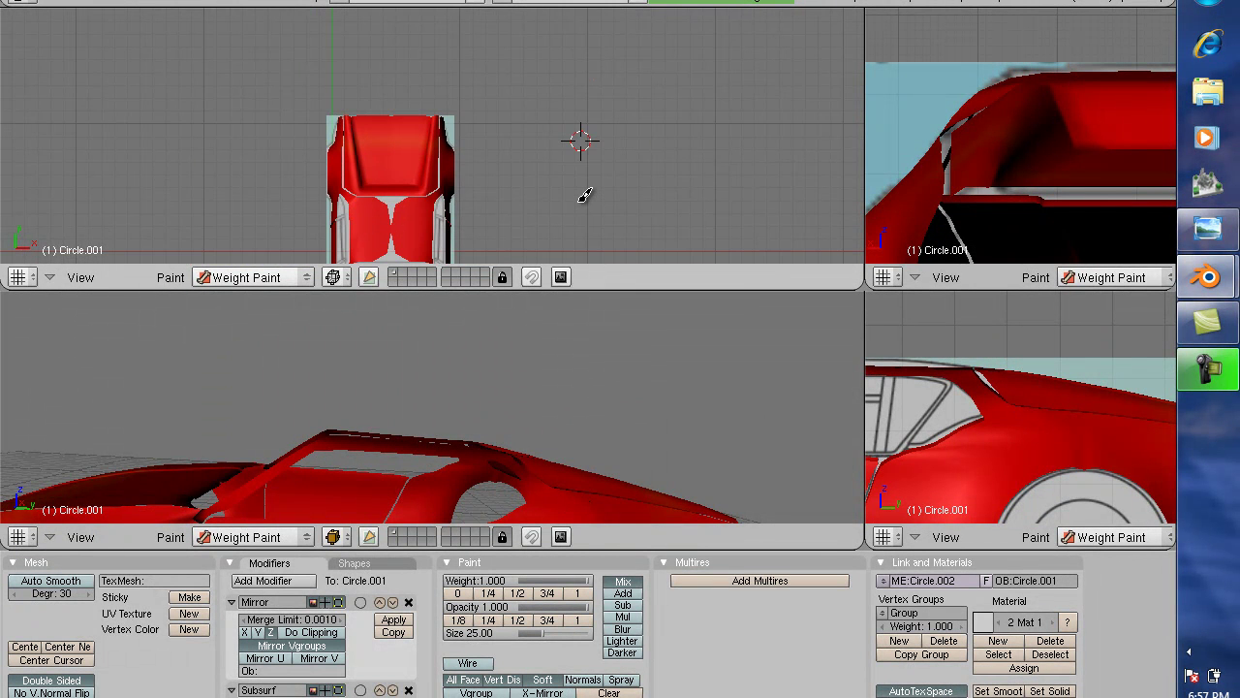
scroll(585, 194, down, 1)
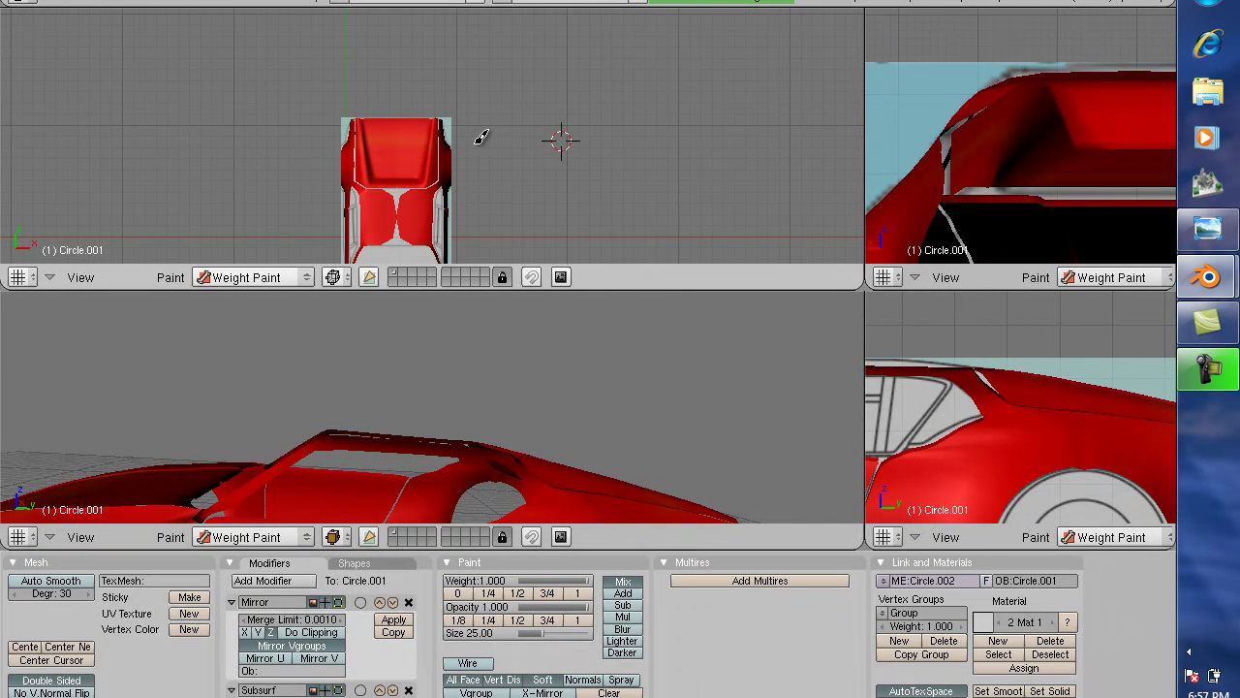
Step: Delete the Subsurf modifier, resize the viewports into a full side view, and enter Edit Mode
click(408, 690)
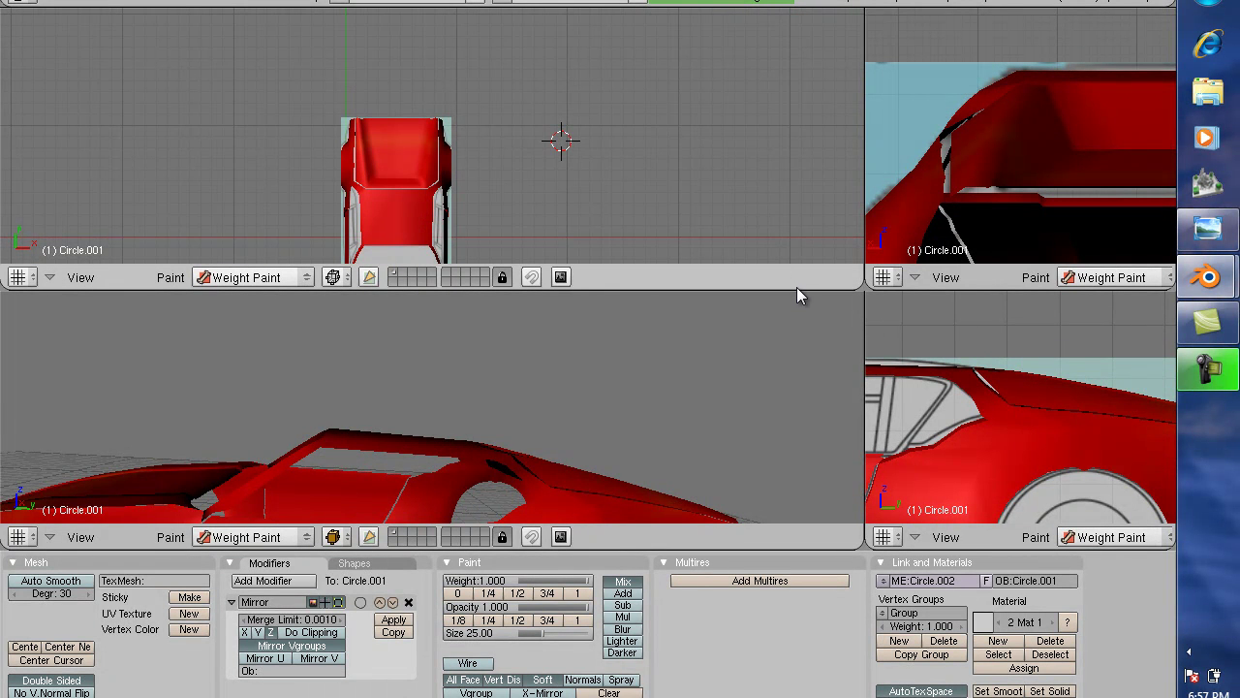
drag(803, 288, 804, 361)
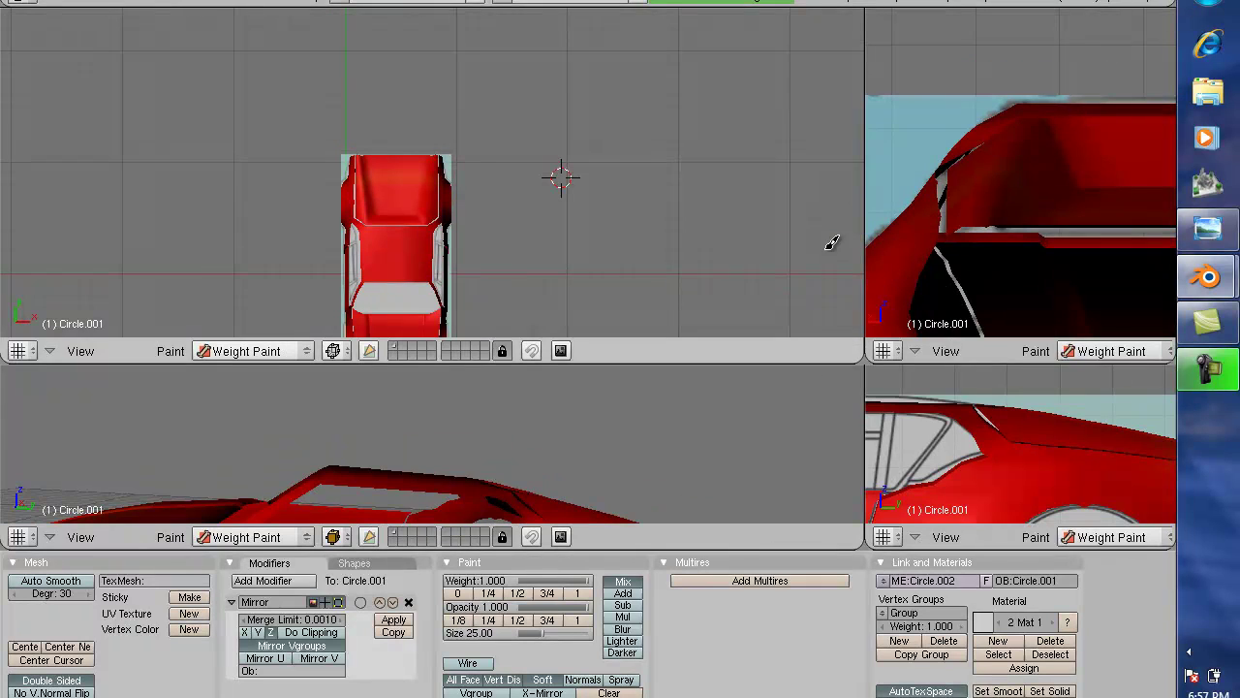
drag(864, 173, 469, 100)
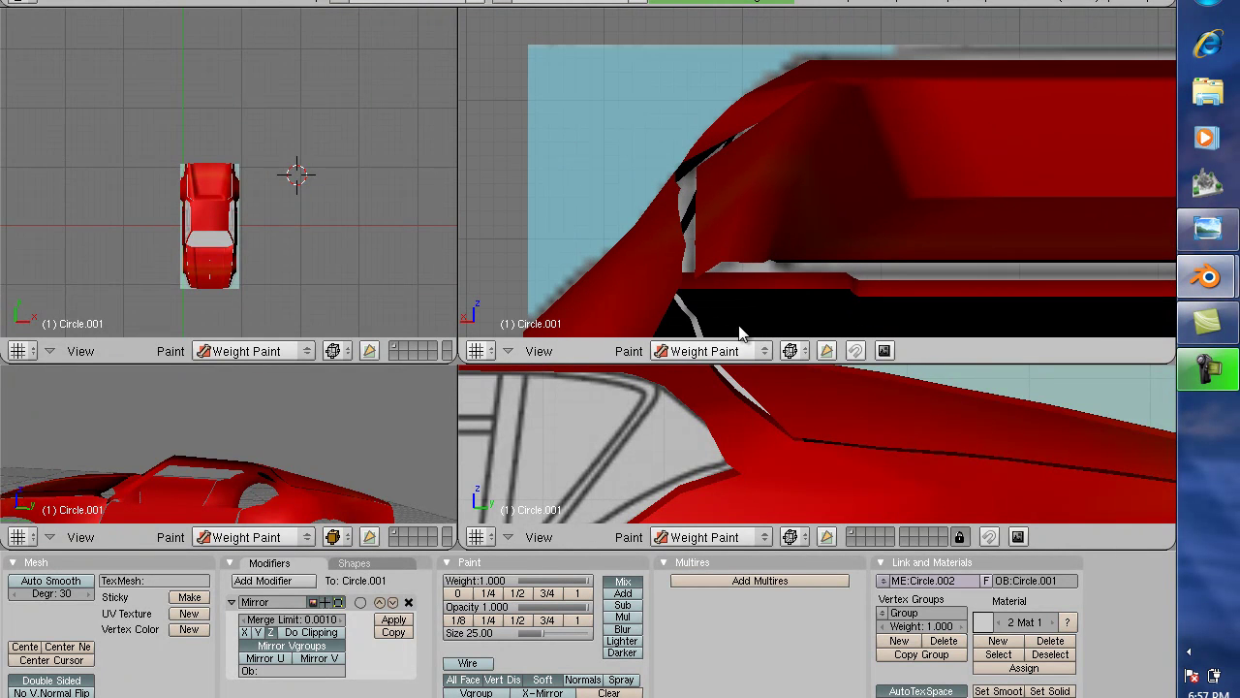
drag(750, 363, 724, 78)
scroll(722, 152, down, 5)
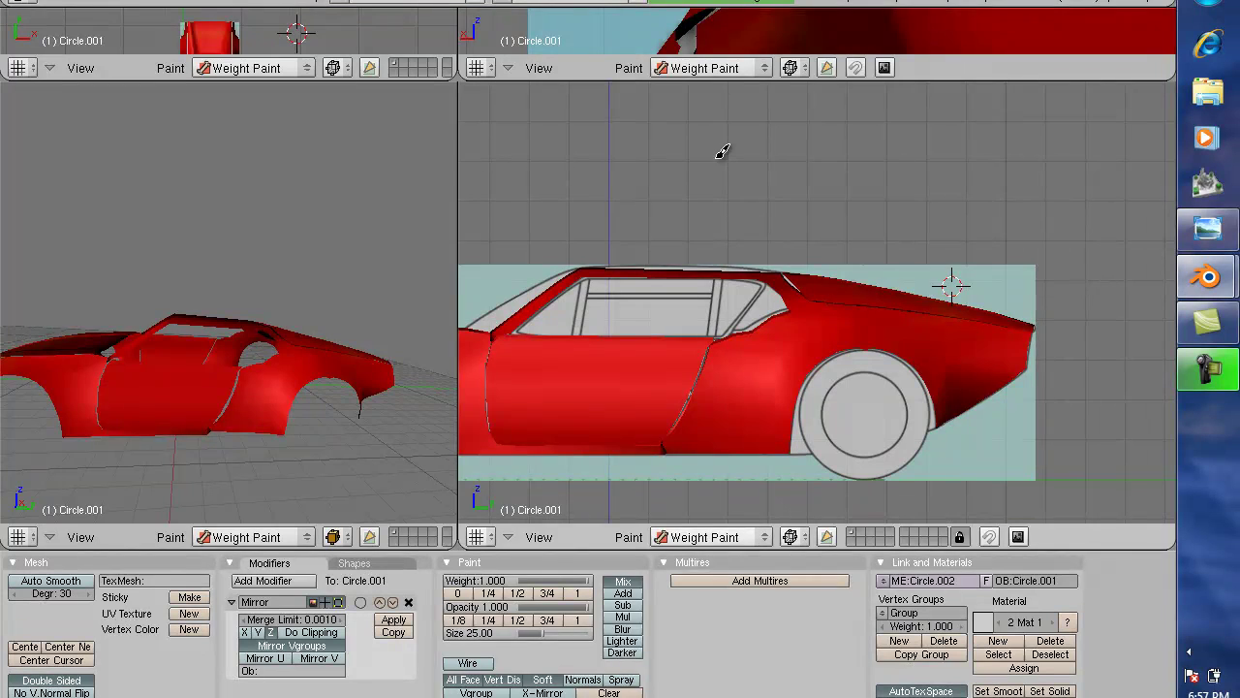
key(Tab)
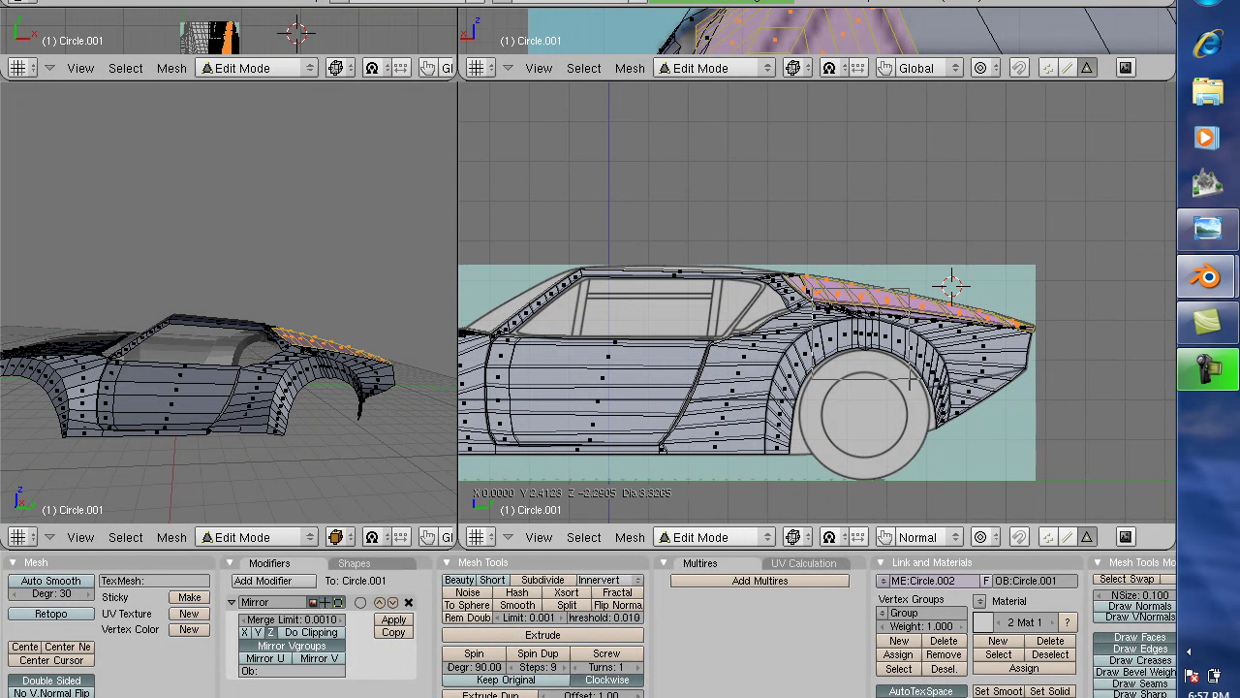
Step: Zoom in on the rear wheel arch and switch to vertex select mode
scroll(868, 366, up, 8)
key(Tab)
key(Tab)
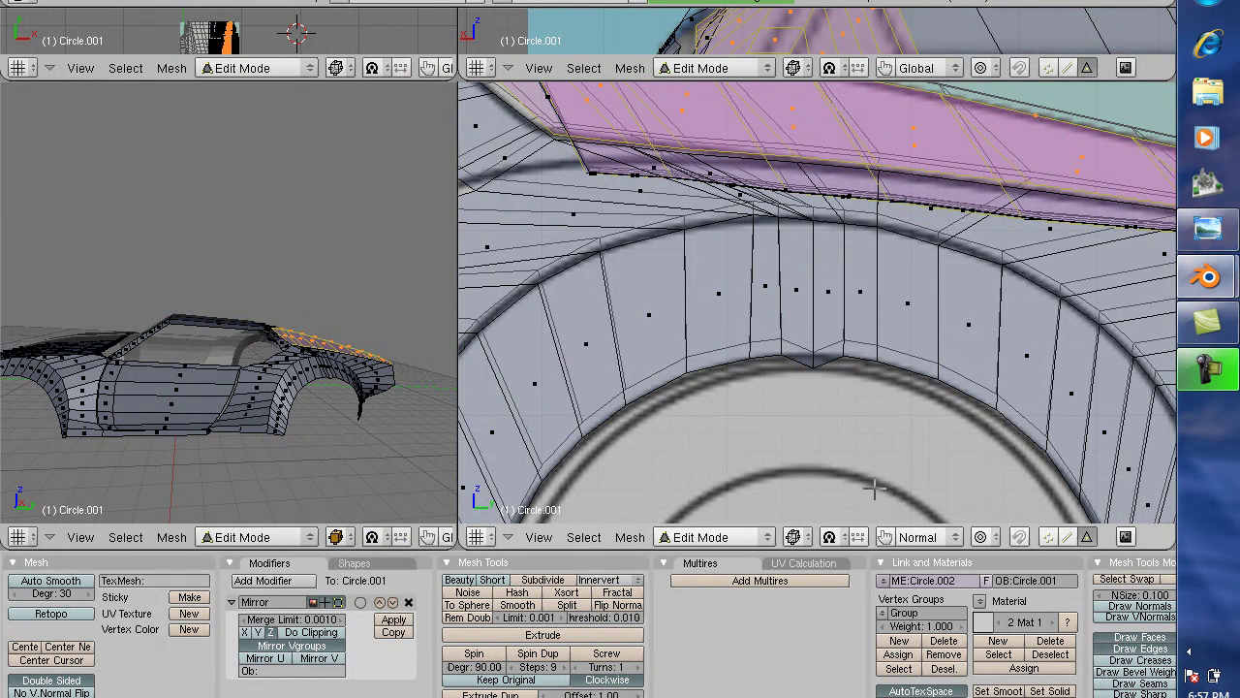
click(1047, 537)
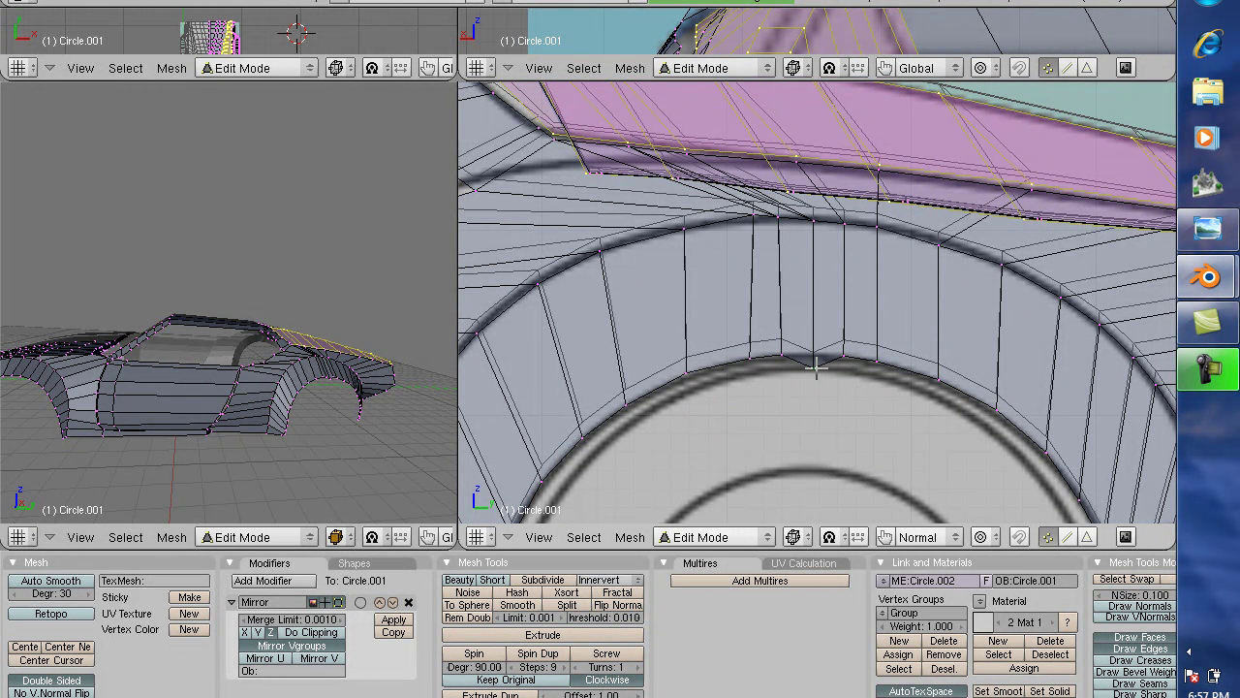
Step: Raise the top rear wheel-arch vertex 0.0628 along global Z, then zoom back out
right_click(814, 363)
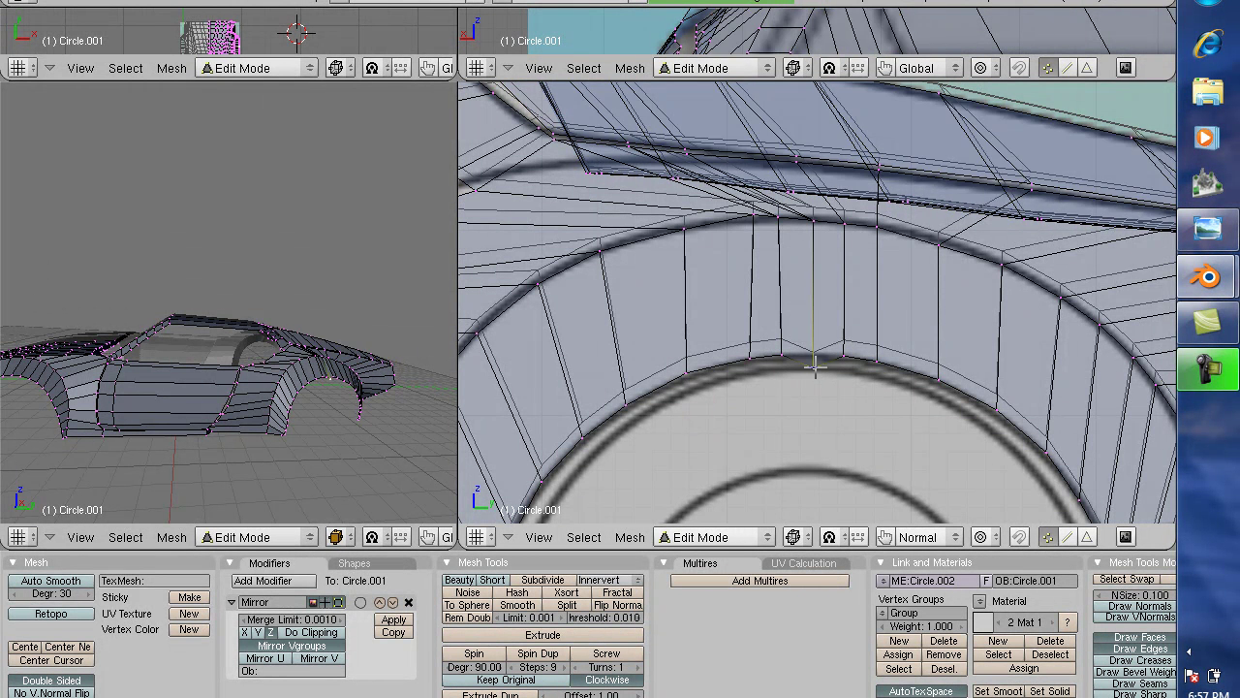
key(g)
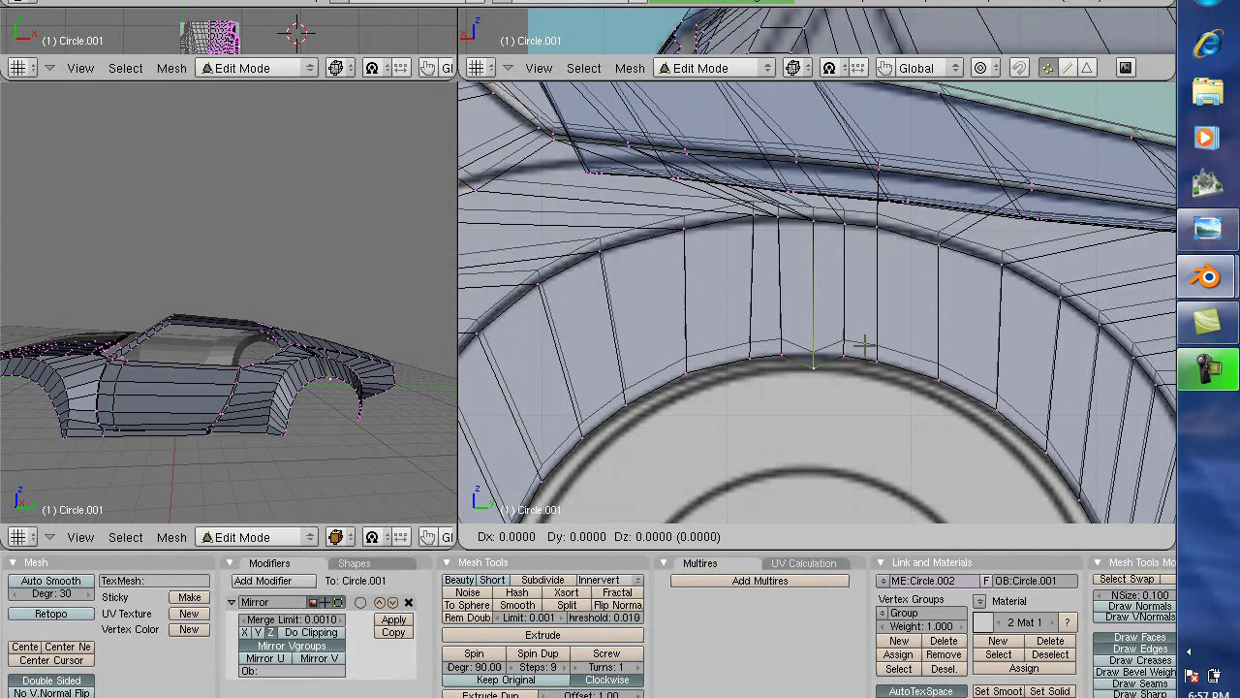
key(z)
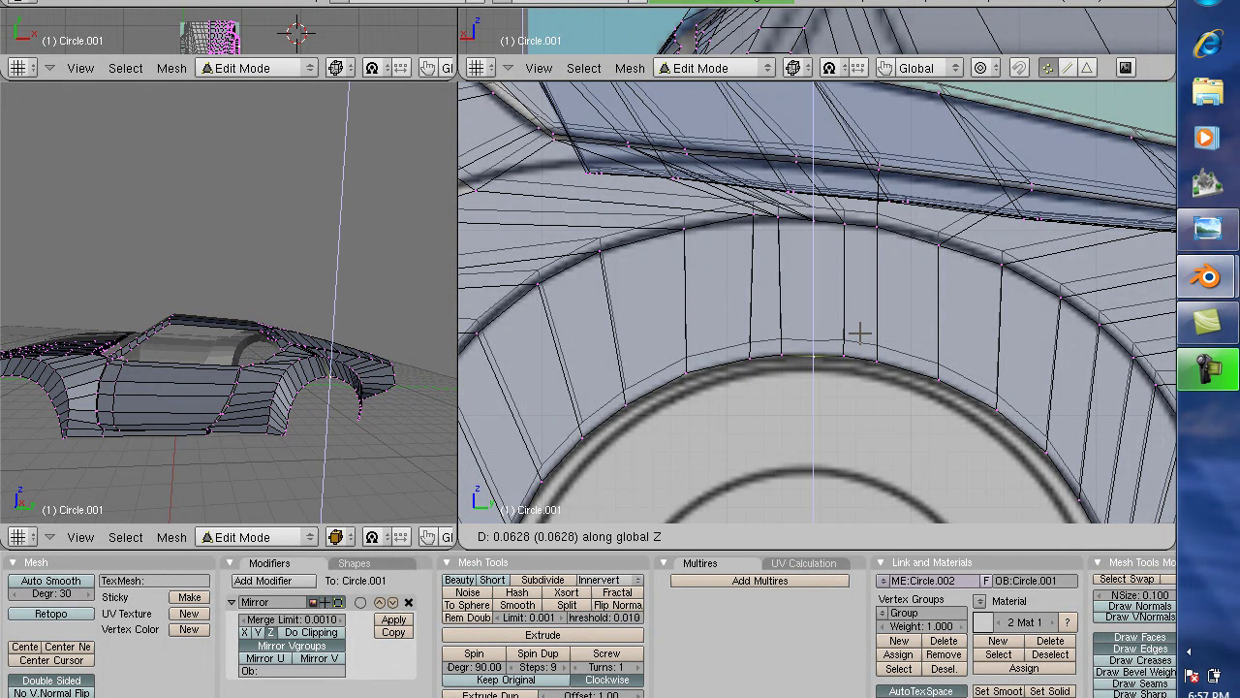
click(858, 332)
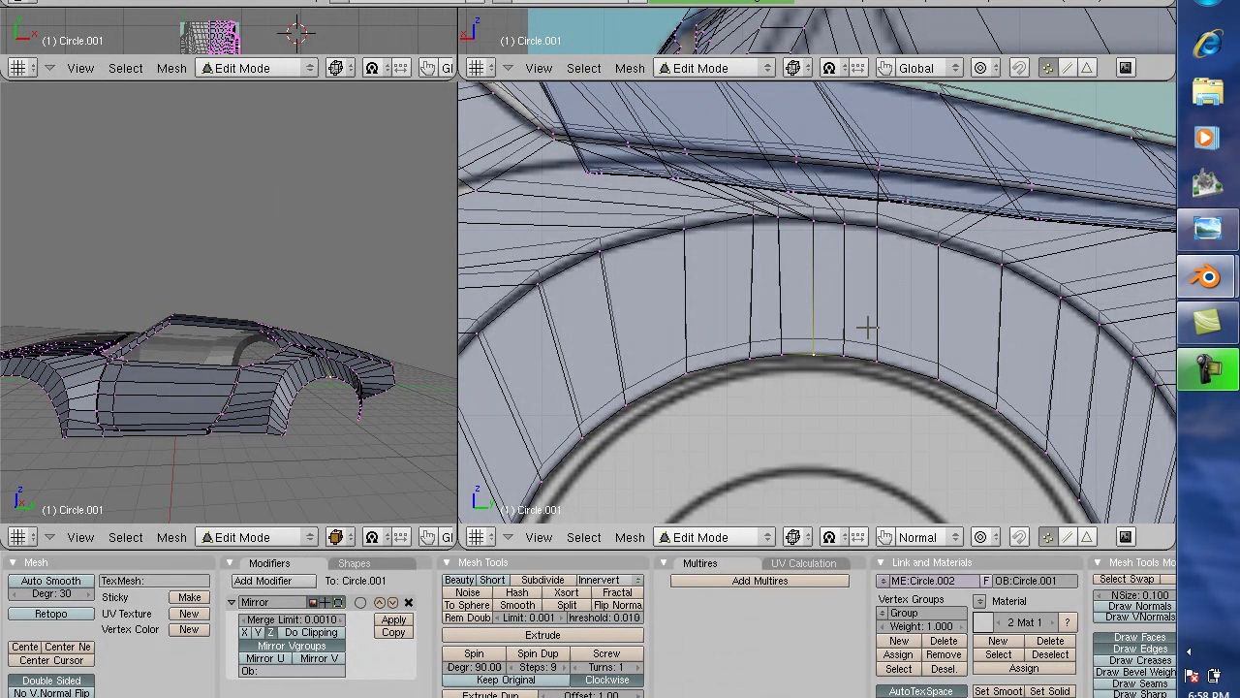
click(301, 630)
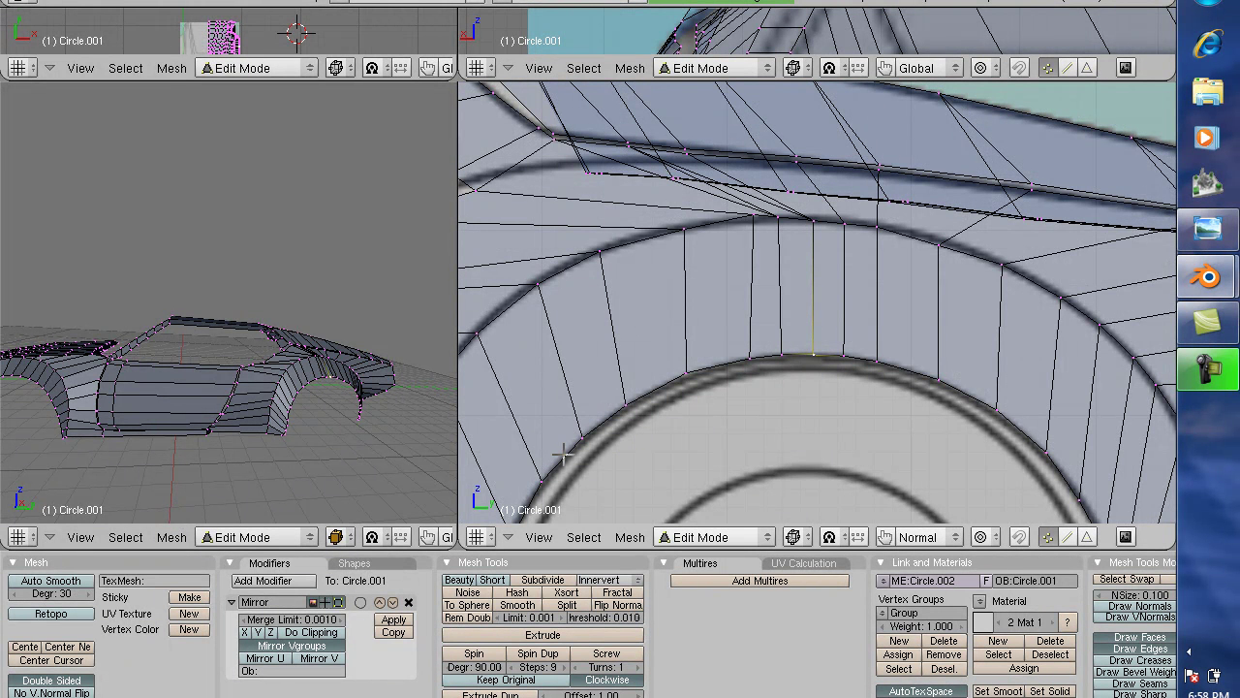
scroll(655, 391, down, 5)
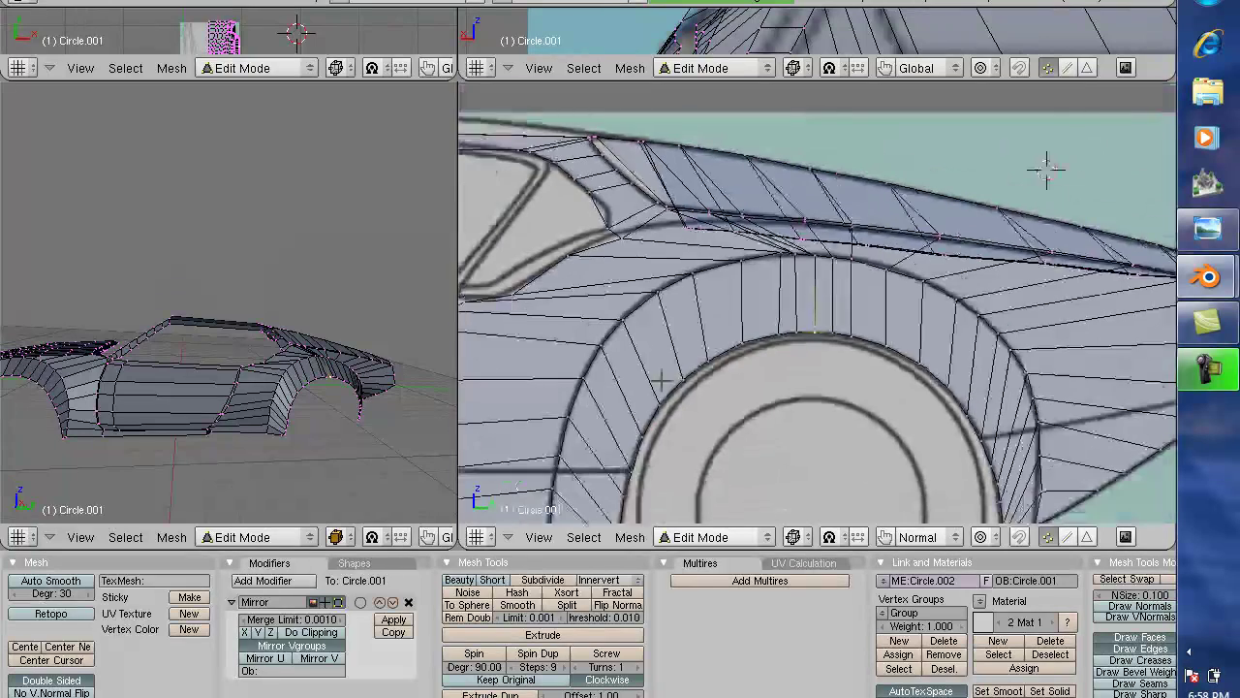
scroll(655, 391, down, 1)
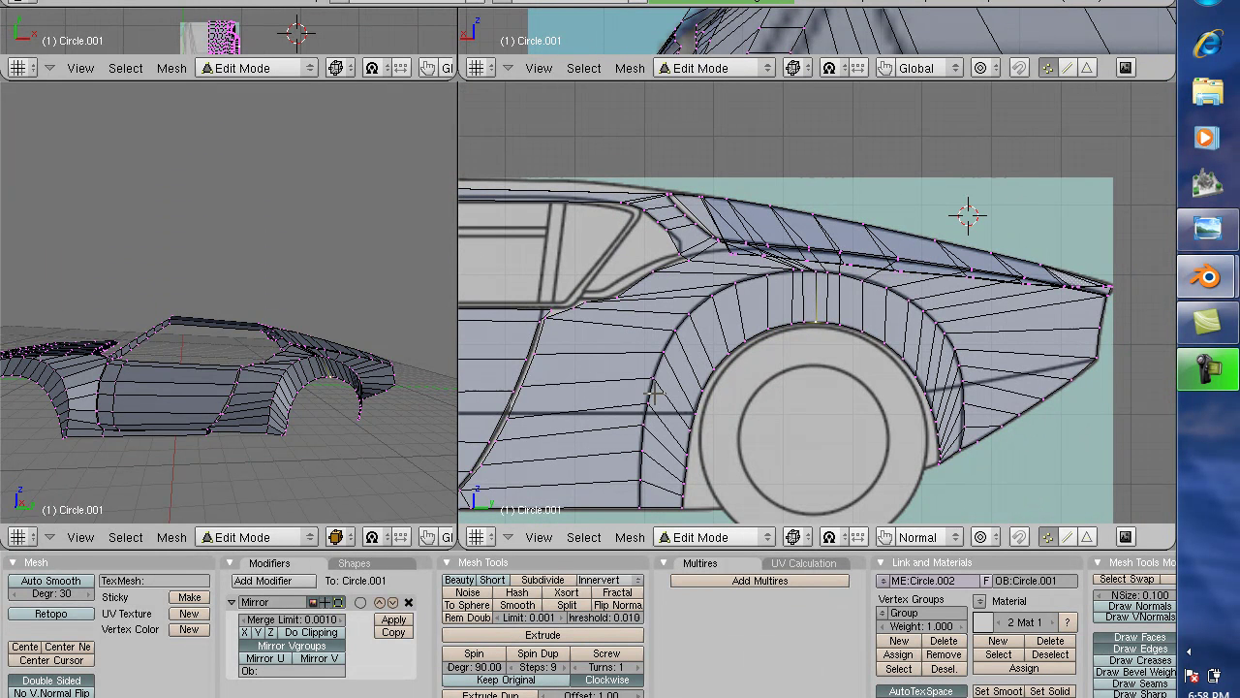